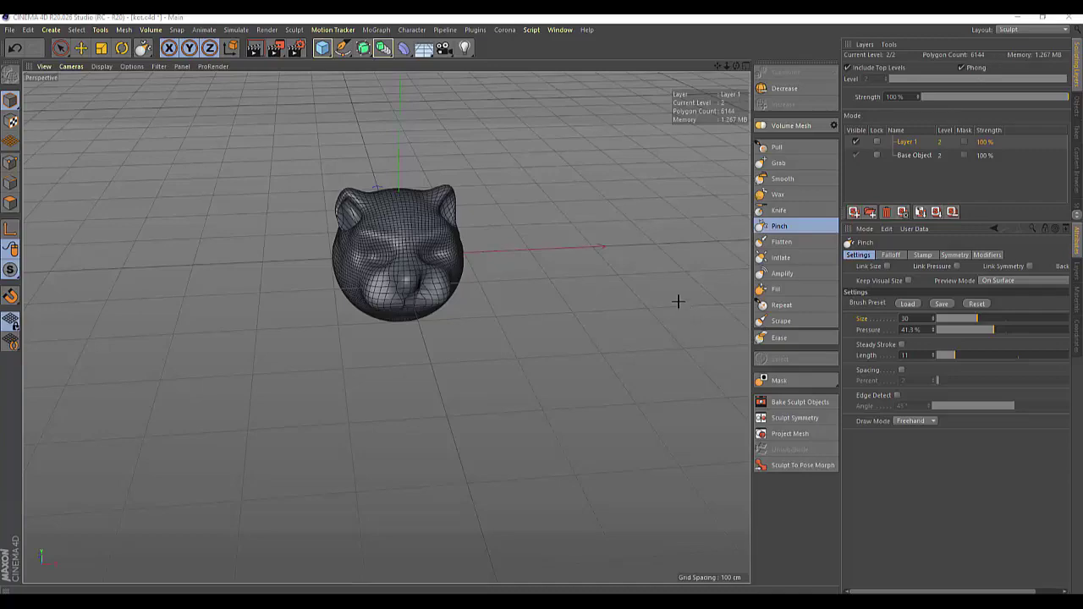
Flatten the cat's nose tip and nose edge with the Flatten brush, ending on a front view
scroll(416, 283, "up", 2)
scroll(398, 287, "up", 3)
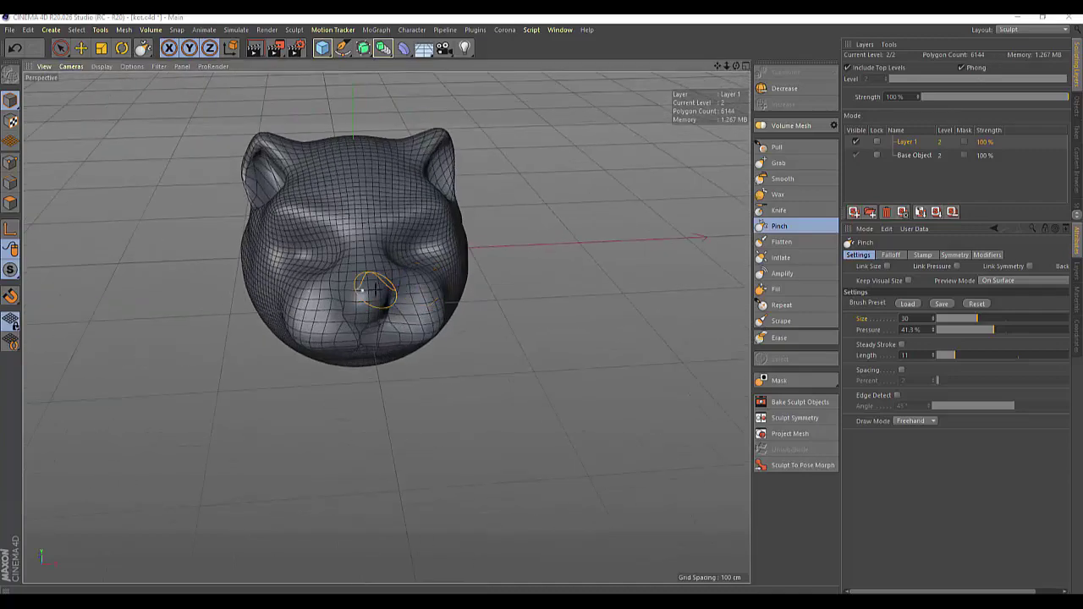
scroll(395, 289, "up", 1)
scroll(395, 290, "down", 2)
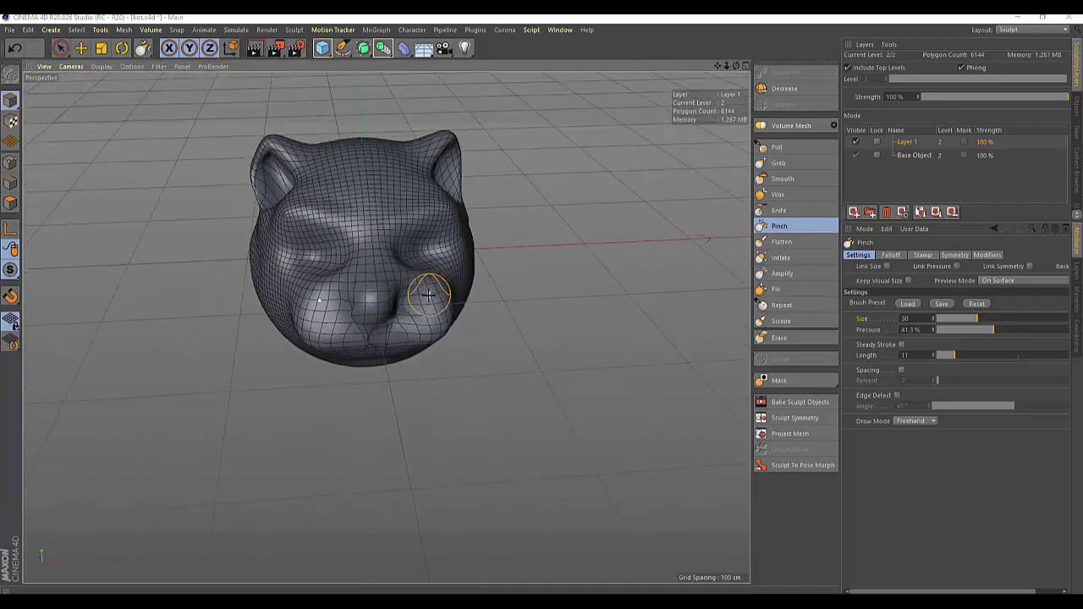
left_click(781, 244)
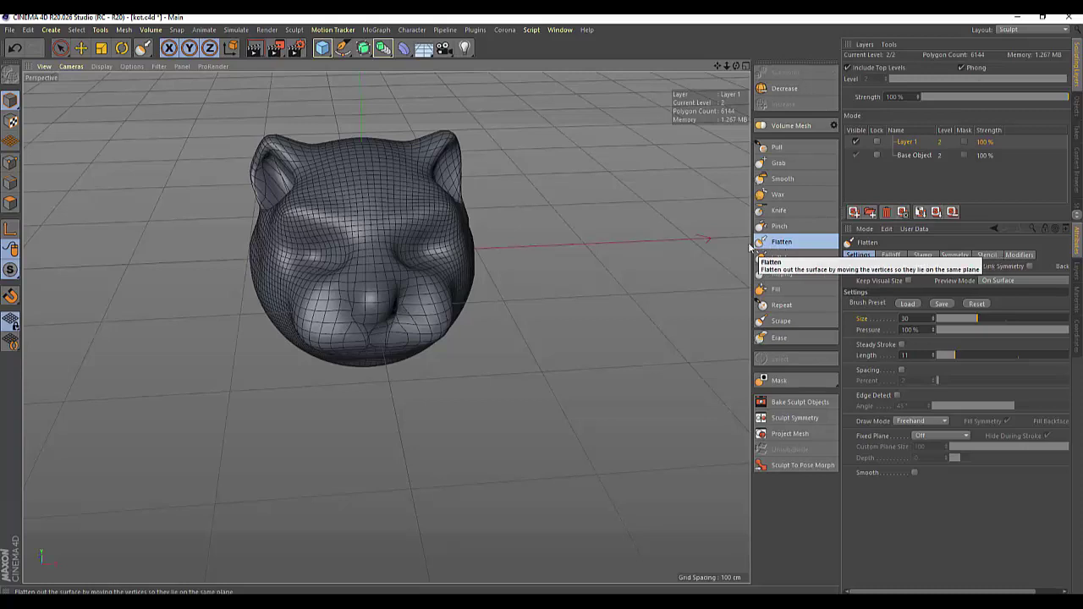
left_click(375, 309)
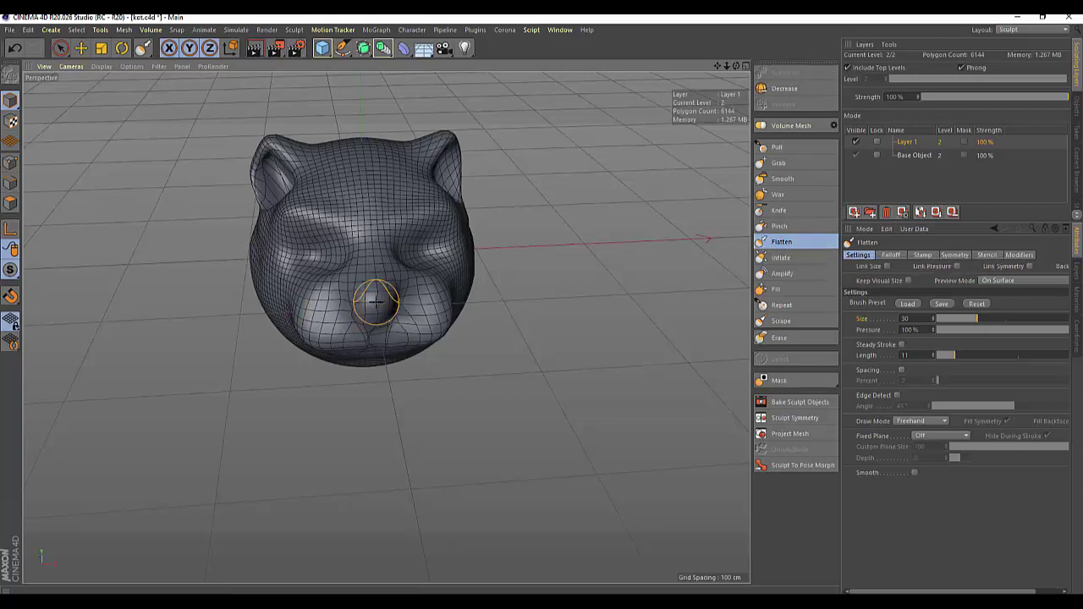
left_click_drag(736, 66, 542, 93)
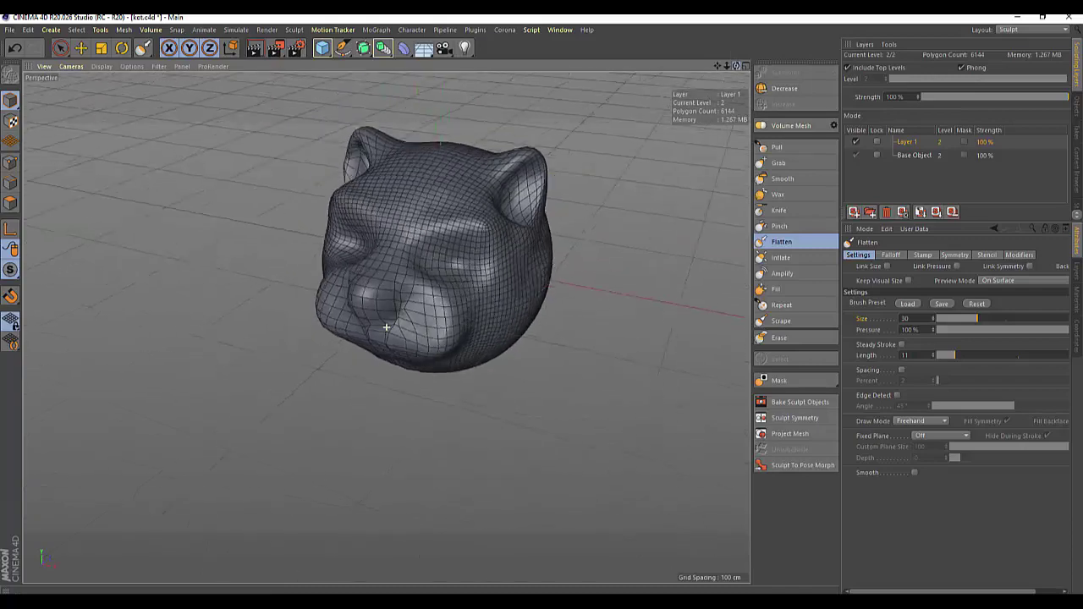
left_click_drag(367, 289, 349, 296)
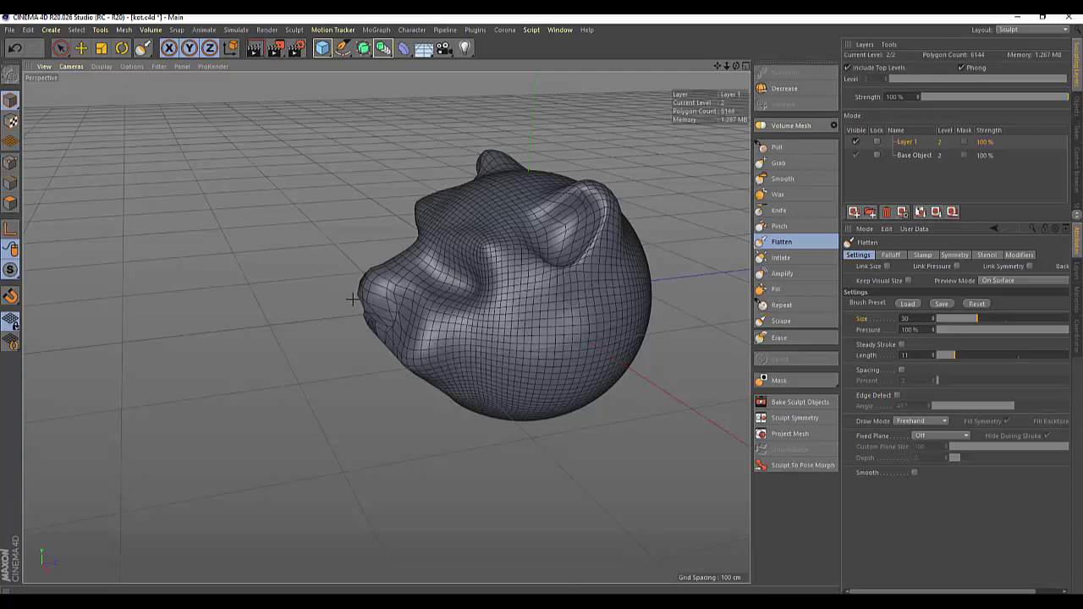
left_click_drag(352, 299, 365, 267)
left_click_drag(735, 66, 799, 138)
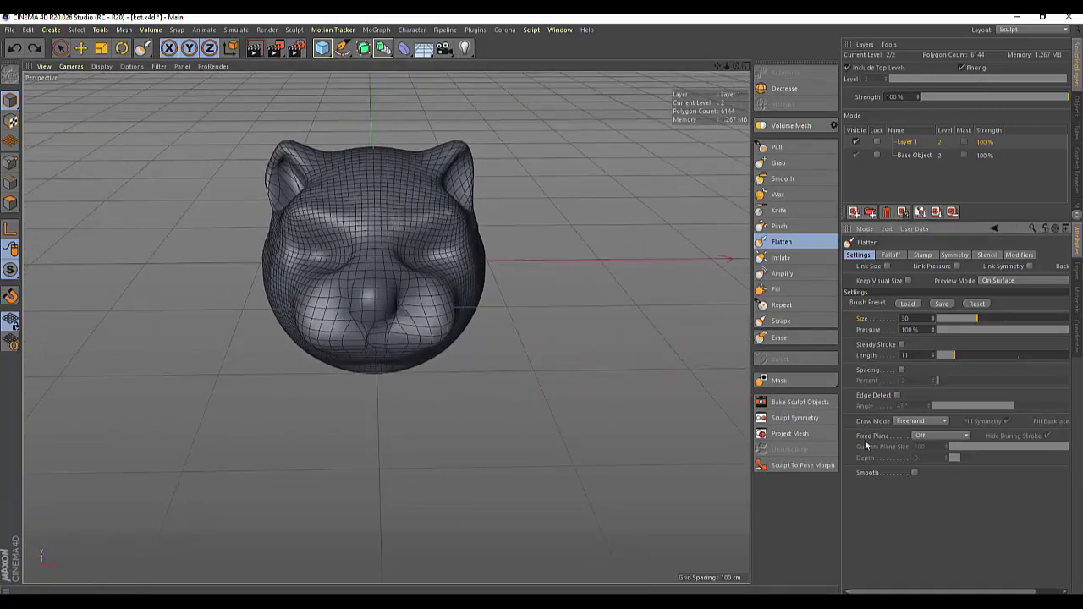
Turn on X (YZ) symmetry for the Flatten brush and flatten the bump and front of the snout
left_click(951, 255)
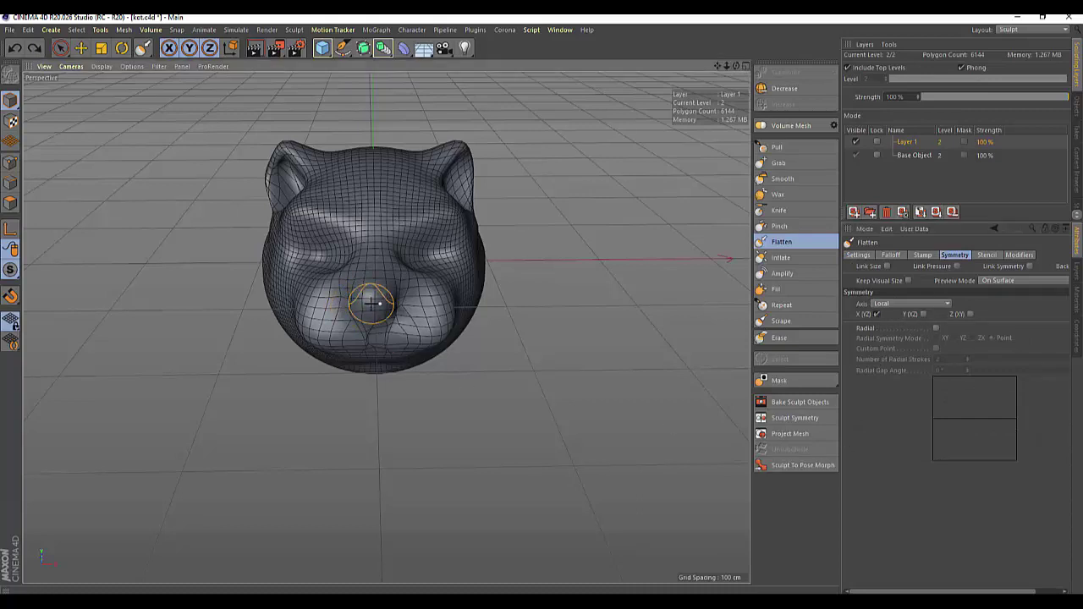
left_click_drag(363, 301, 385, 314)
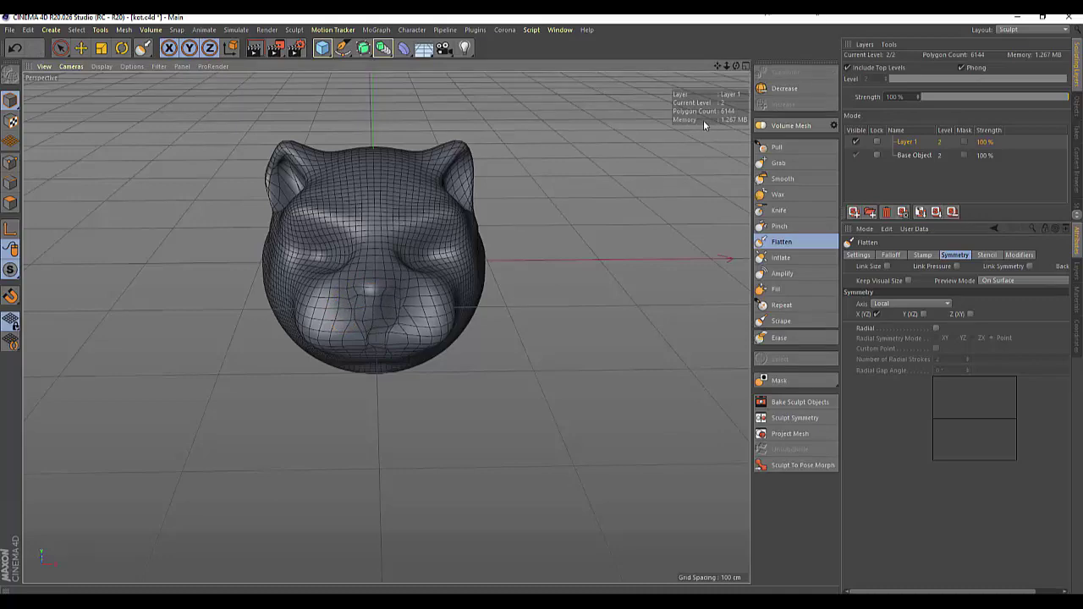
left_click_drag(735, 66, 643, 101)
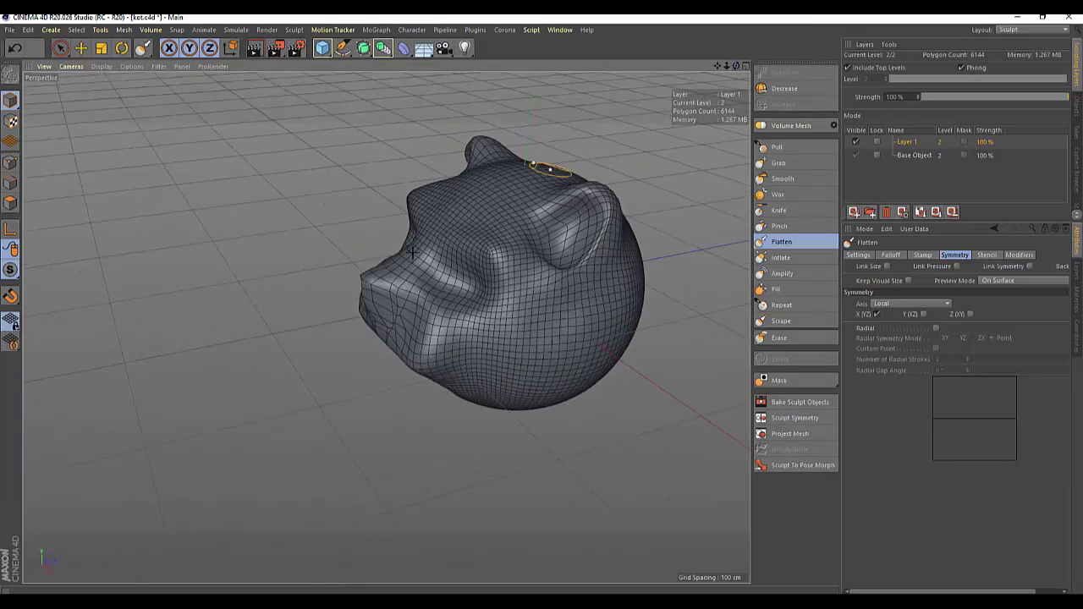
left_click_drag(362, 279, 364, 300)
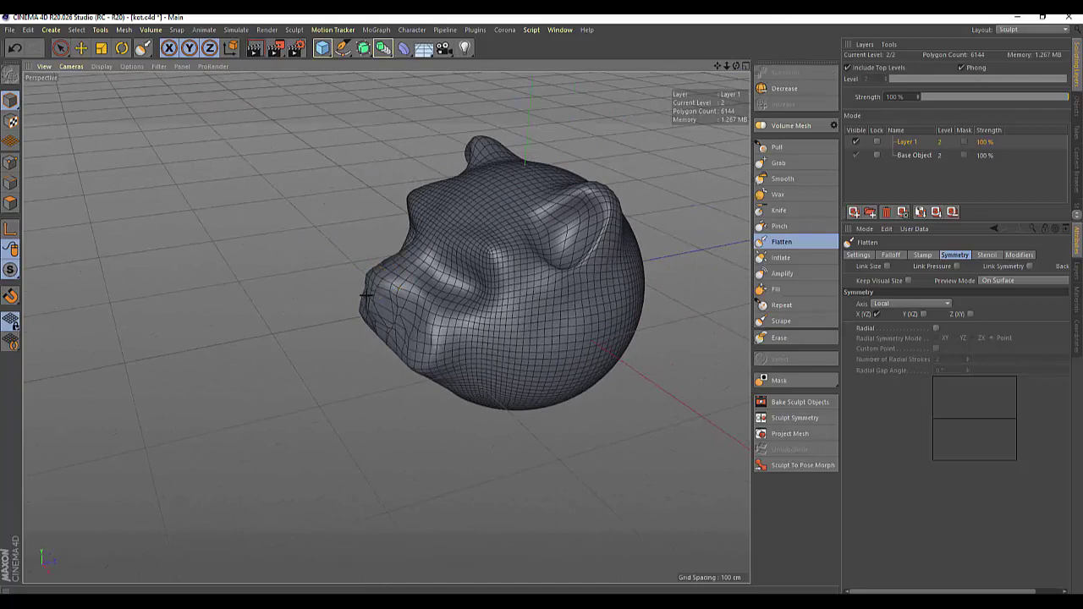
Undo the two distorted snout-flattening strokes
left_click(857, 254)
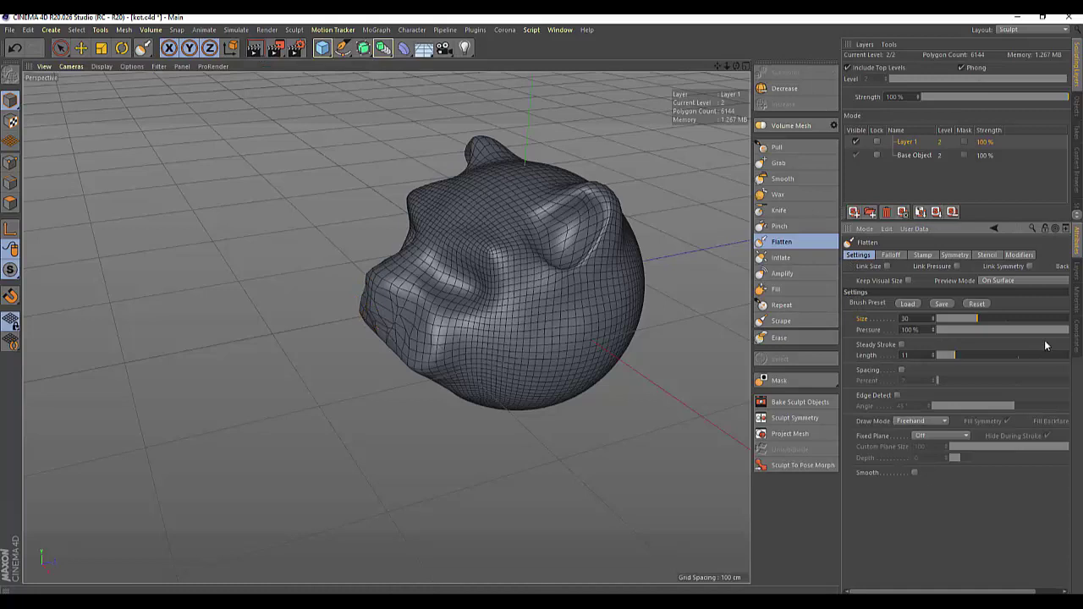
key("ctrl+z")
key("ctrl+z")
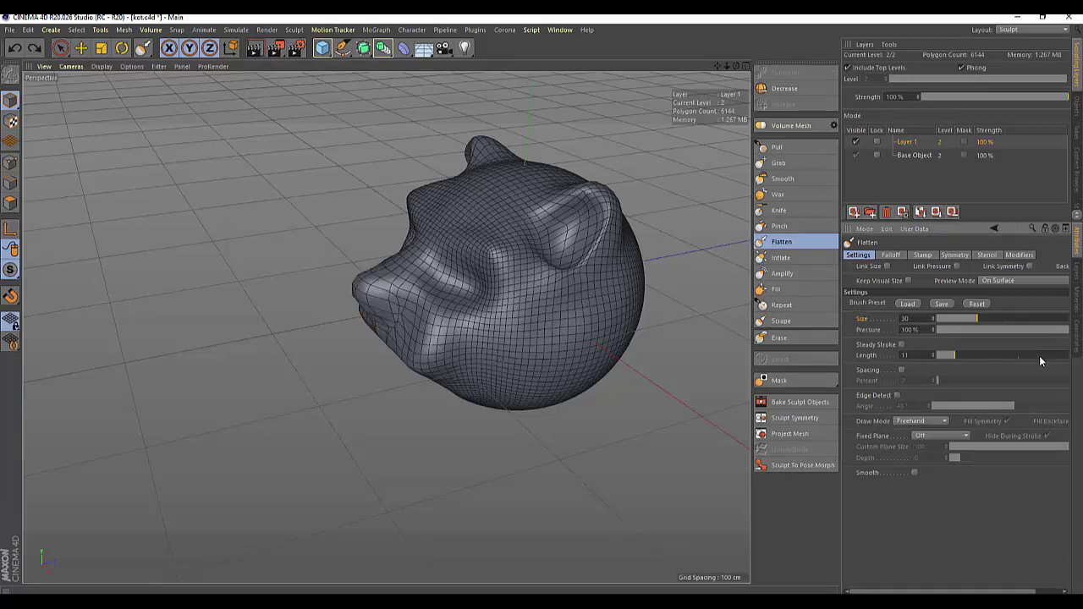
key("ctrl+z")
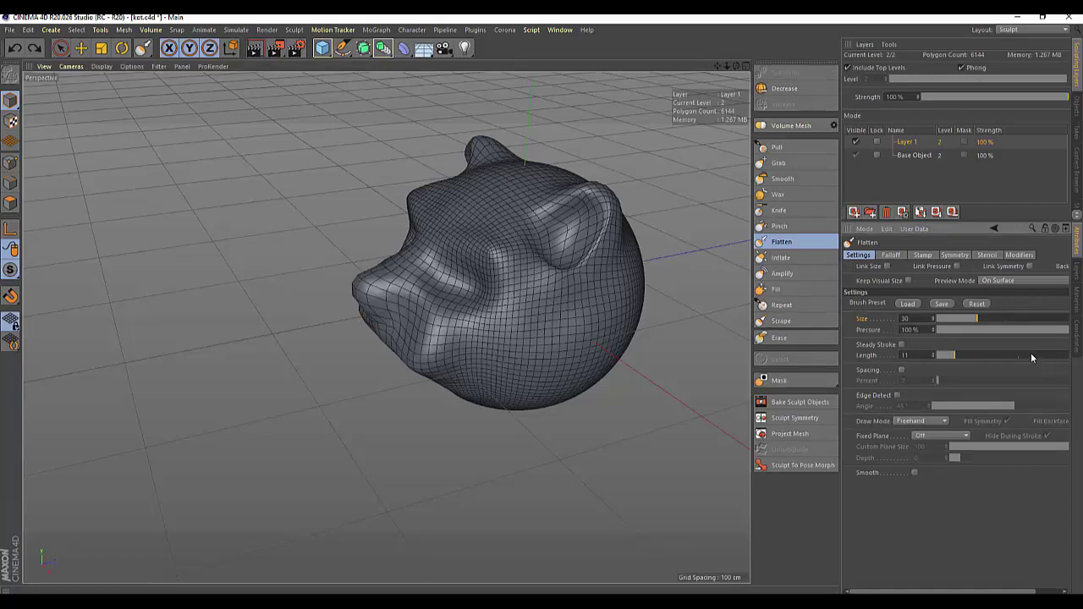
Set Flatten pressure to 22.6% and size to 61.17, test a gentle snout stroke, then undo it
left_click_drag(1017, 332, 967, 330)
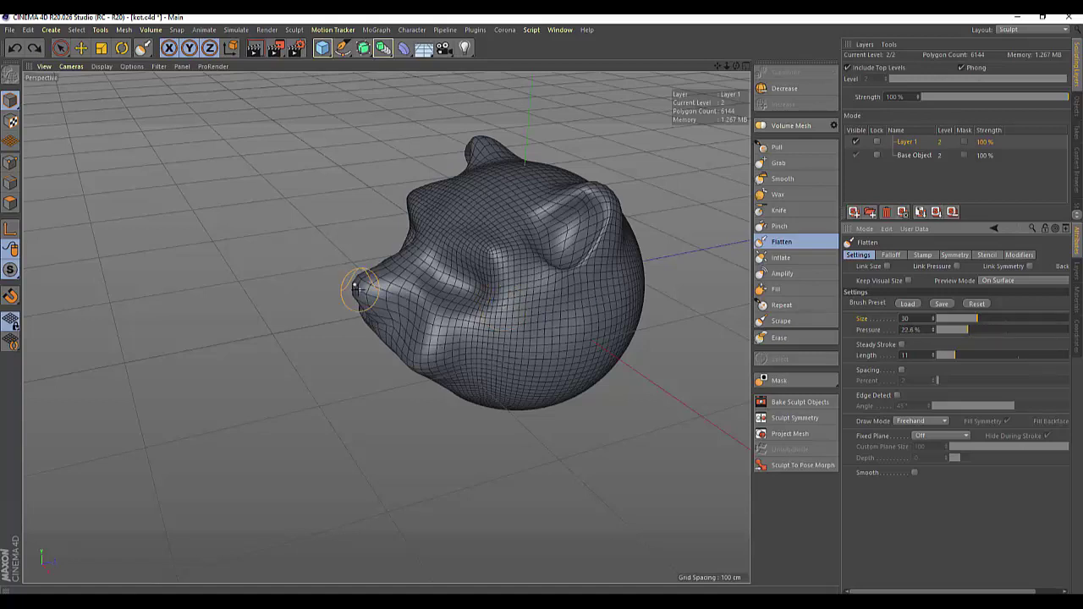
middle_click_drag(353, 286, 369, 292)
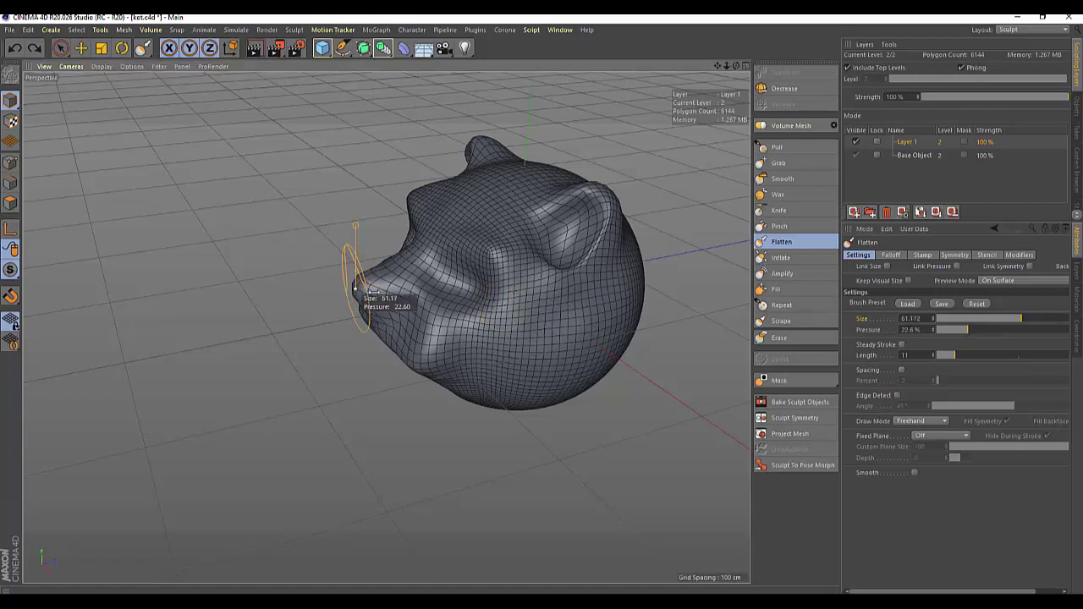
left_click_drag(362, 293, 362, 298)
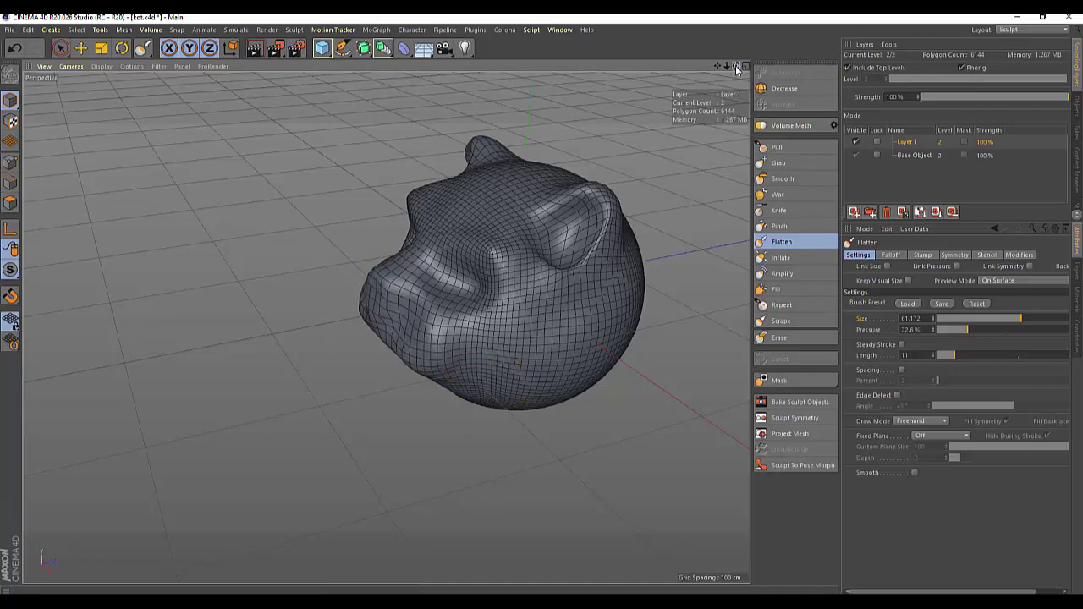
left_click_drag(735, 65, 386, 326)
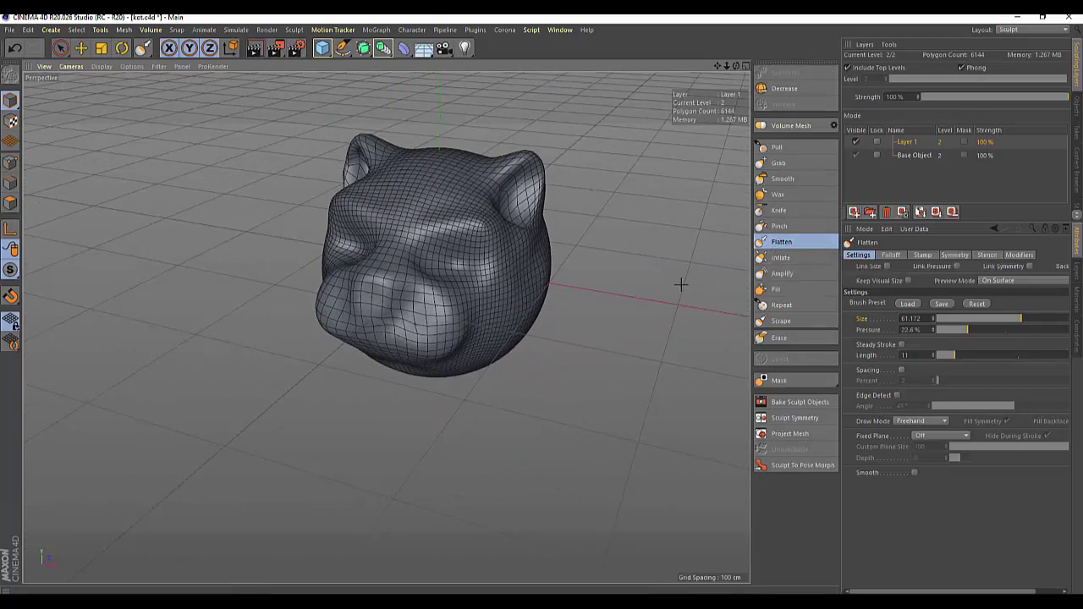
key("ctrl+z")
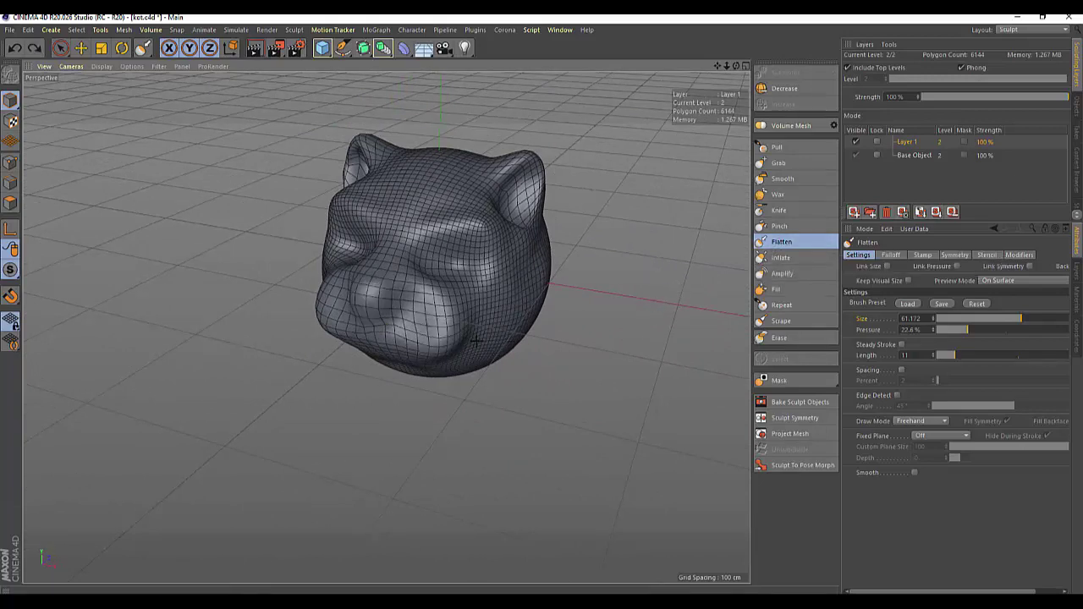
Pull out the lower cheek and nose area with the Pull brush, redoing the stroke once
left_click(776, 148)
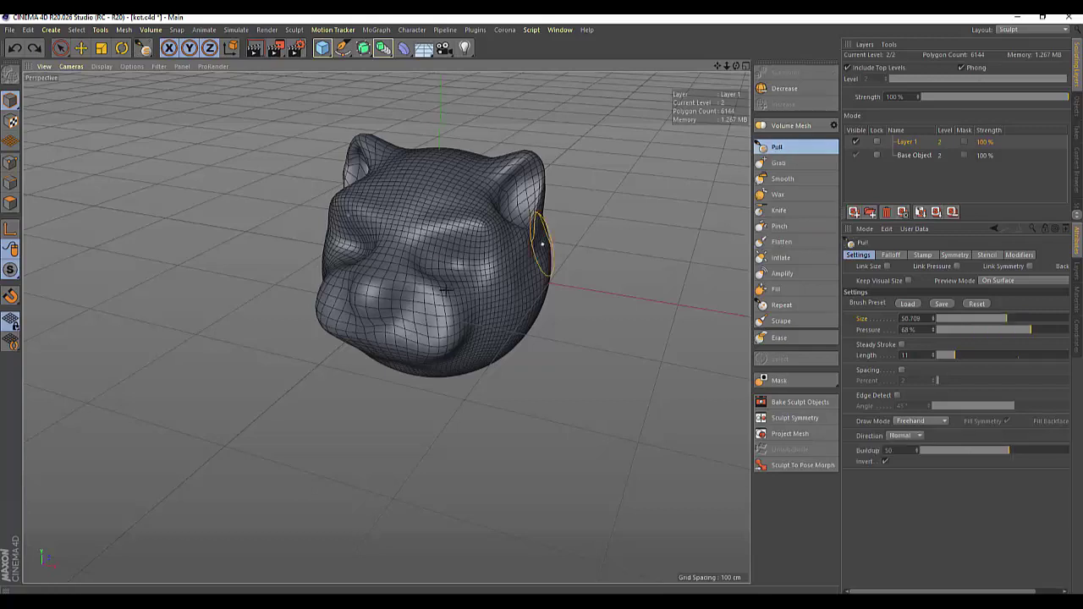
left_click_drag(423, 313, 399, 302)
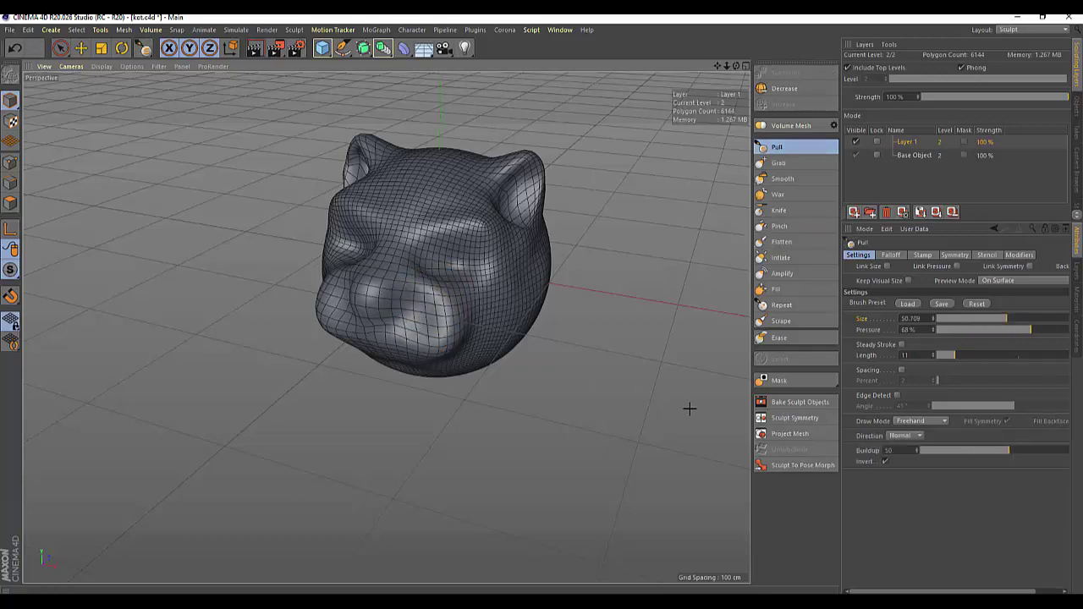
key("ctrl+z")
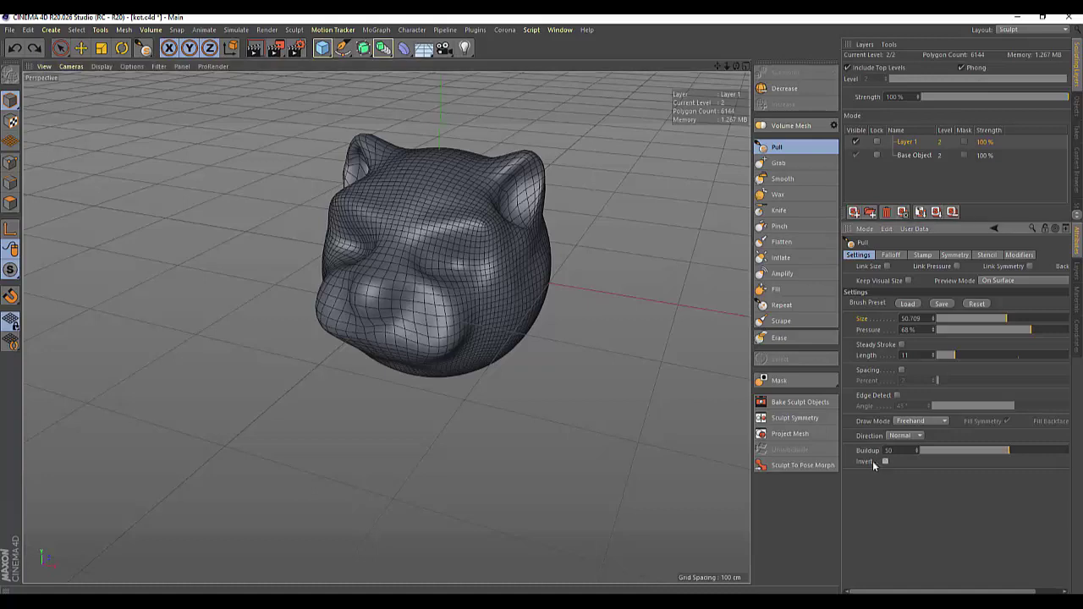
left_click_drag(414, 321, 427, 315)
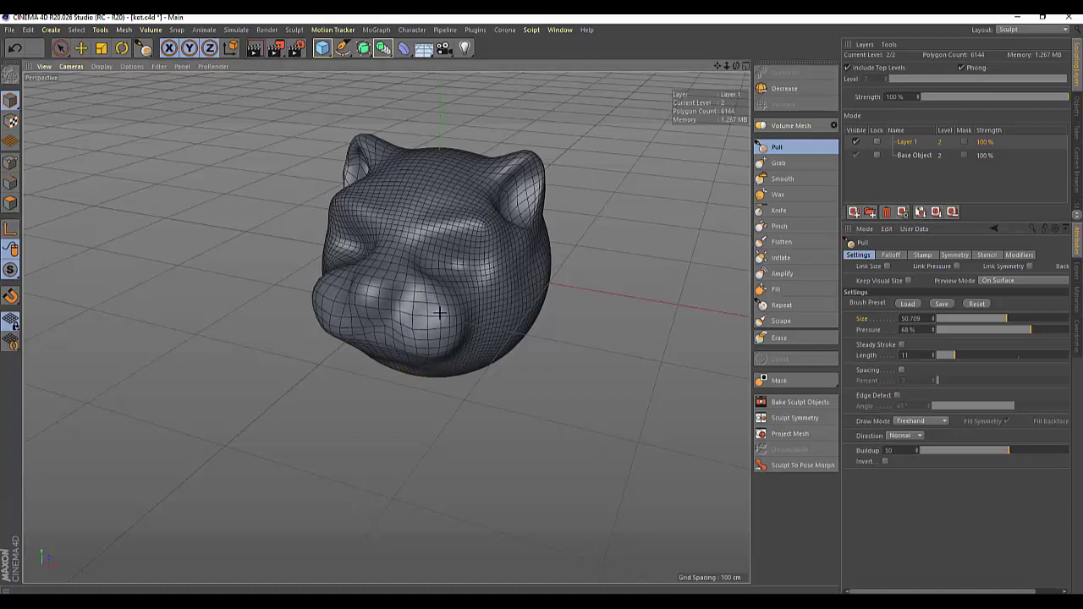
Smooth the bumpy nose, lower cheek and right ear edge with the Smooth brush
left_click(765, 178)
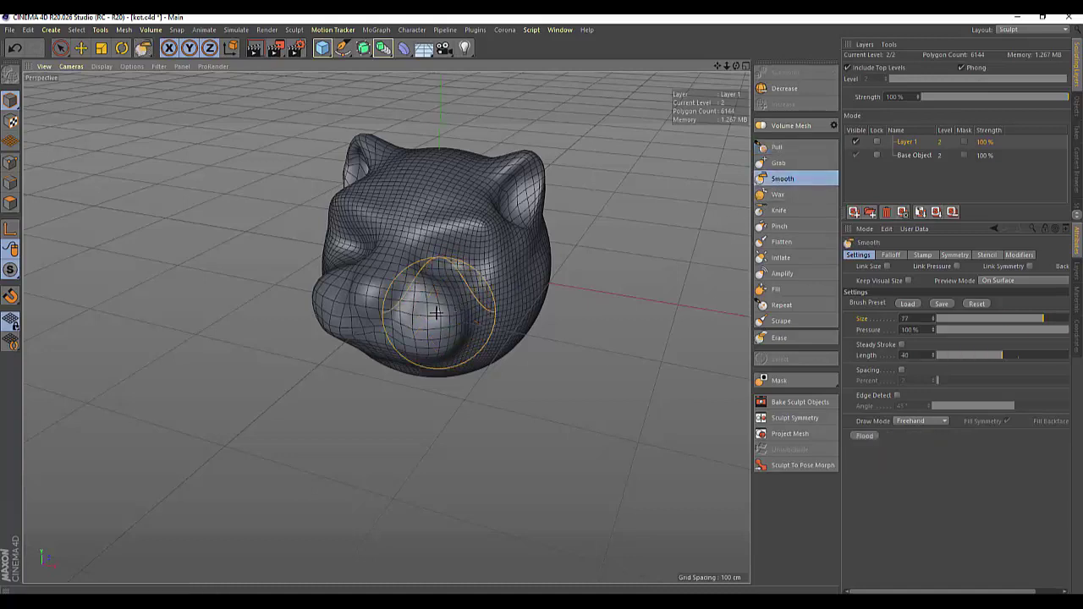
mouse_move(348, 324)
left_mouse_down()
mouse_move(358, 335)
mouse_move(448, 334)
mouse_move(446, 353)
left_mouse_up()
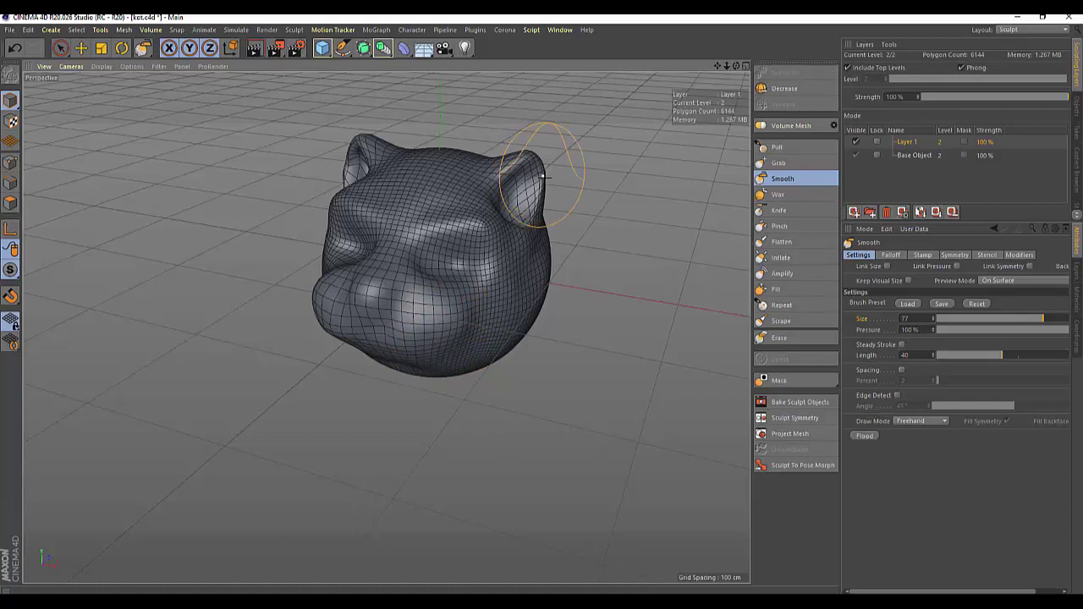
left_click_drag(554, 169, 547, 202)
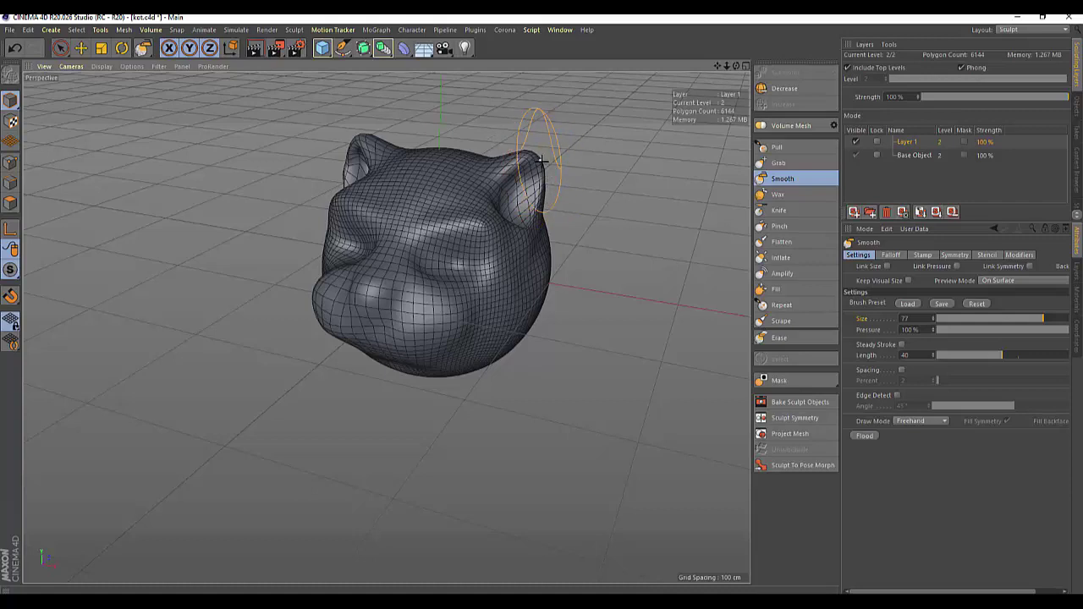
left_click_drag(537, 150, 551, 154)
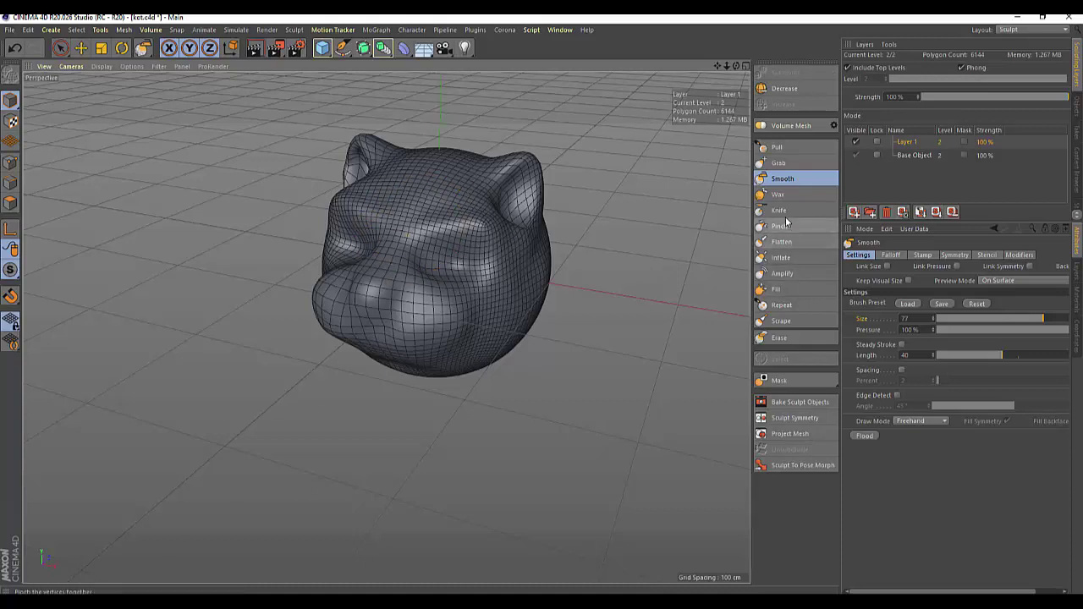
Bulge out the cat's cheek with the Inflate brush at 20% pressure
left_click(778, 262)
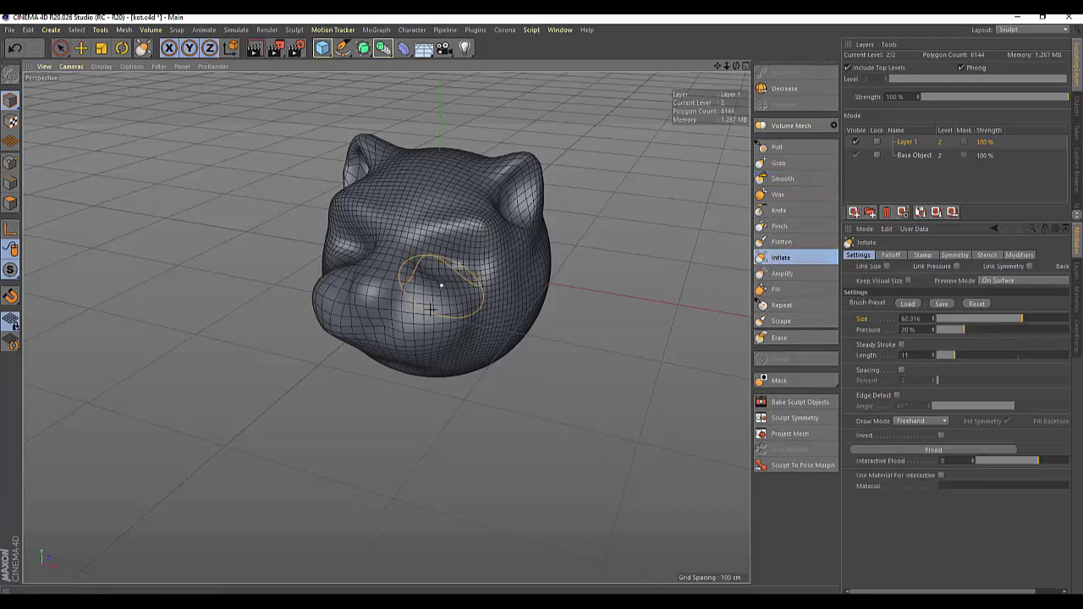
mouse_move(431, 309)
left_mouse_down()
mouse_move(430, 324)
mouse_move(370, 338)
mouse_move(457, 325)
mouse_move(488, 535)
left_mouse_up()
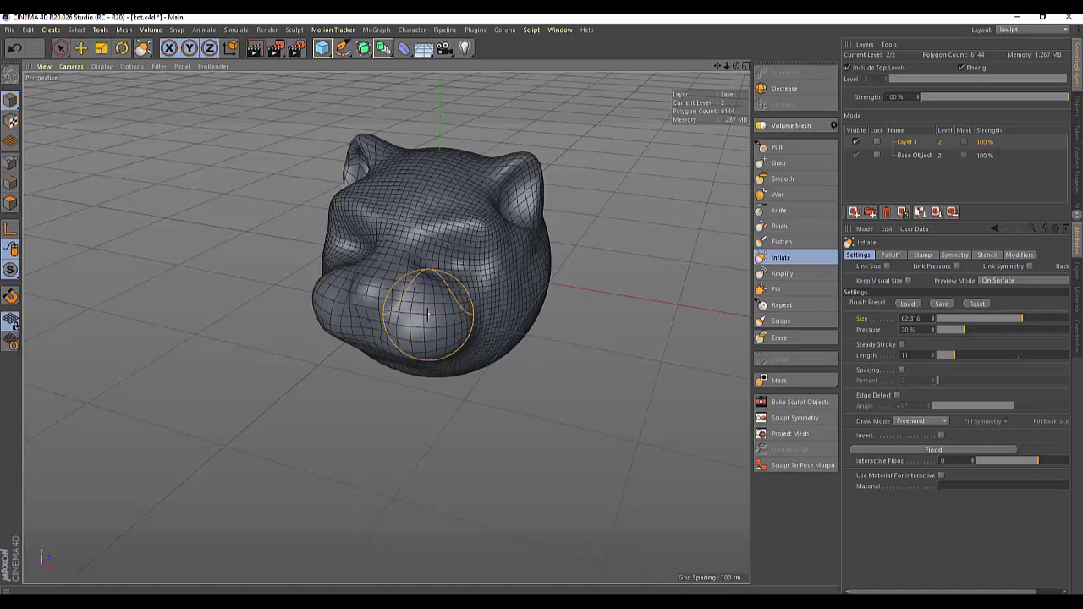
Switch to the Amplify brush and exaggerate detail on the cat's snout
left_click(779, 180)
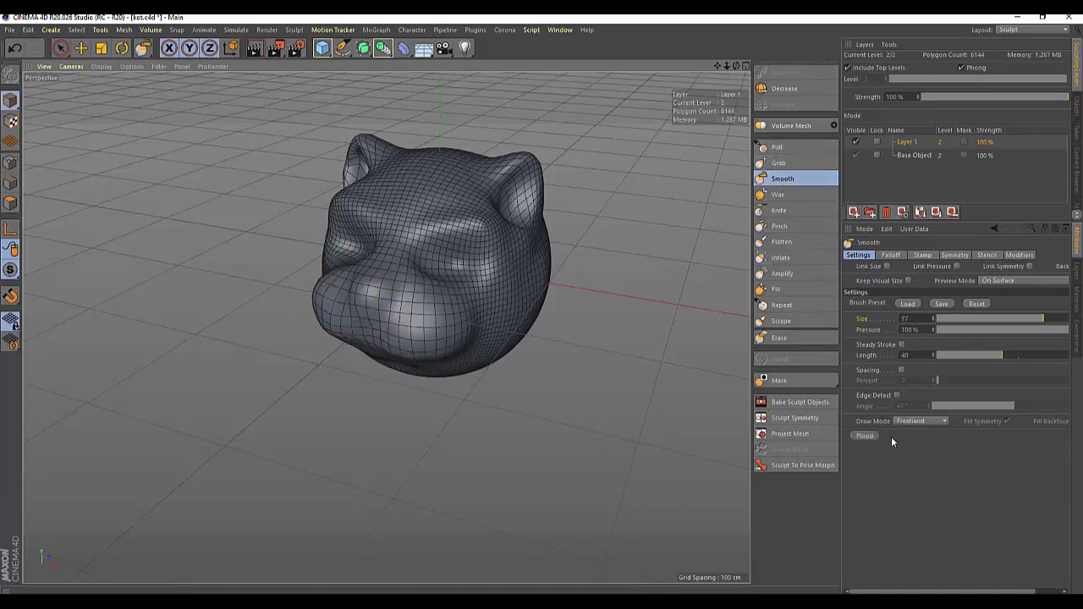
left_click(782, 275)
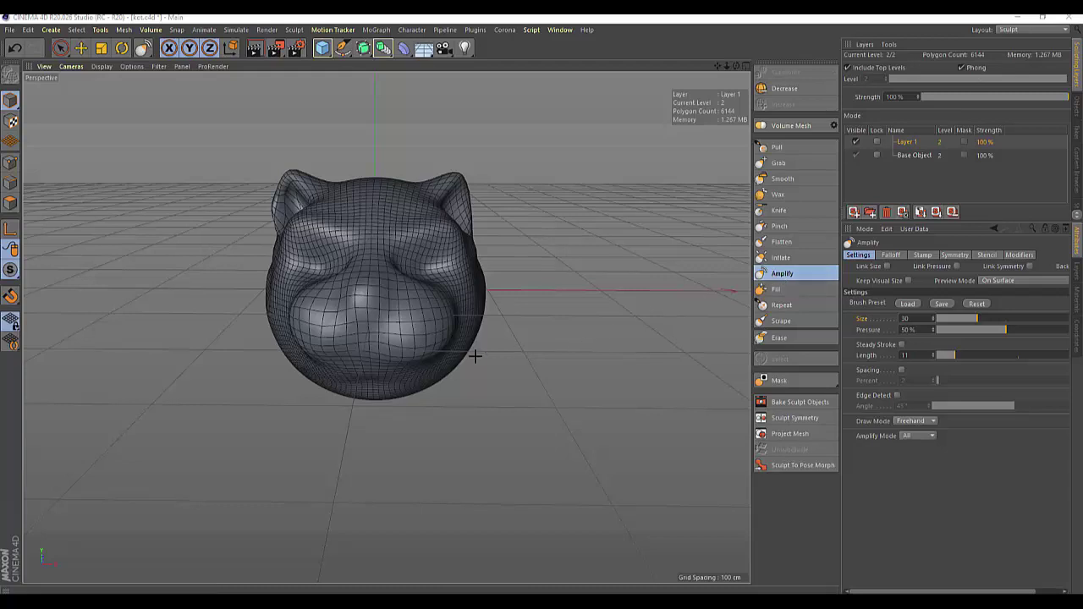
left_click_drag(386, 314, 416, 336)
Enlarge the Amplify brush to about 58 and deepen a crease along the snout's lower edge
scroll(416, 336, "up", 1)
scroll(438, 330, "up", 1)
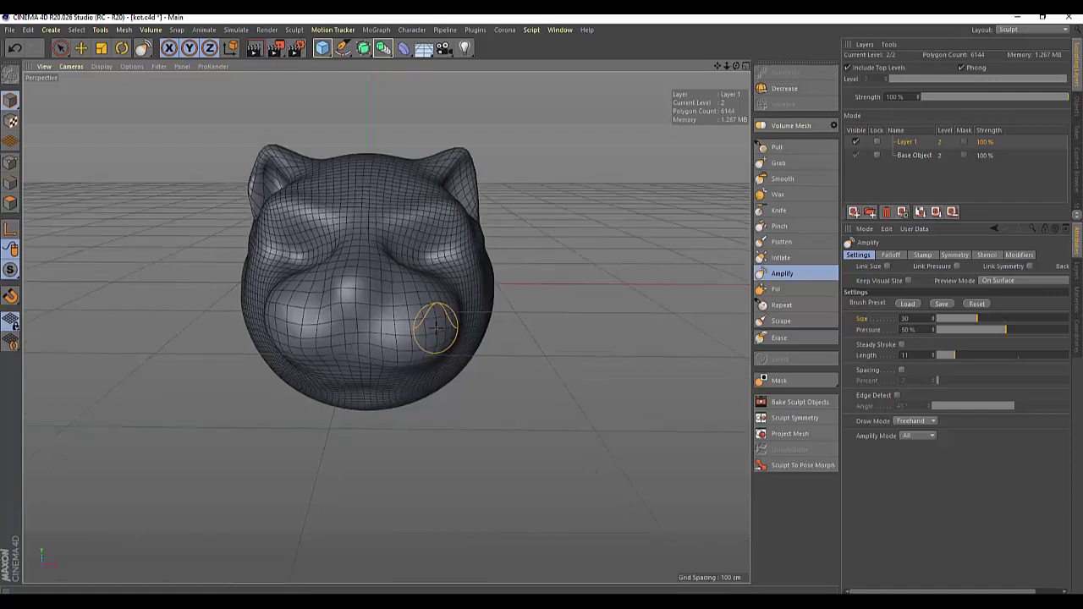
middle_click_drag(437, 329, 455, 333)
scroll(454, 334, "up", 1)
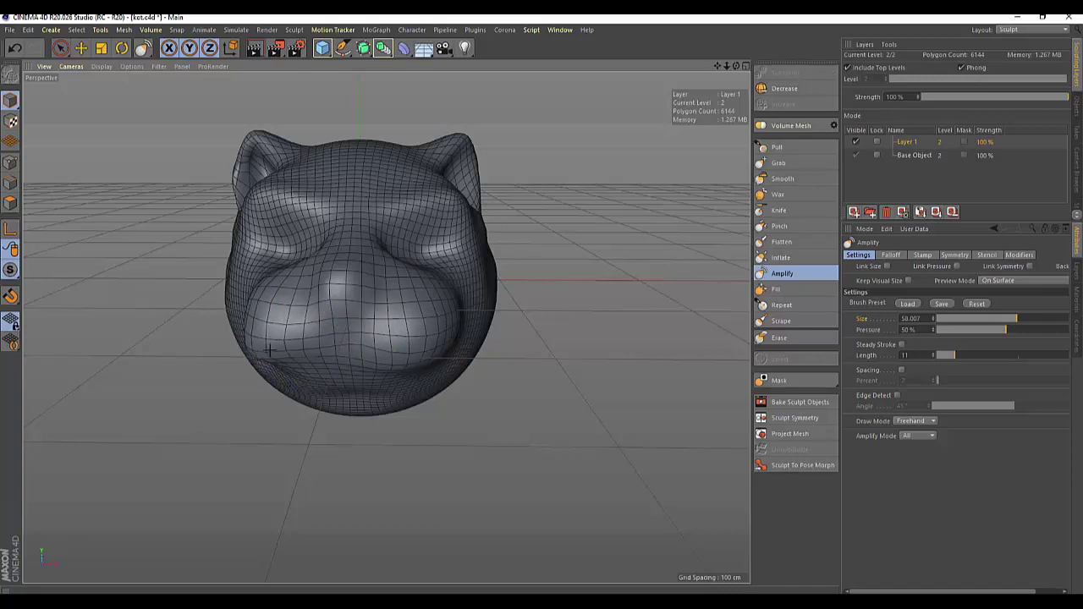
mouse_move(268, 351)
left_mouse_down()
mouse_move(433, 340)
mouse_move(337, 316)
left_mouse_up()
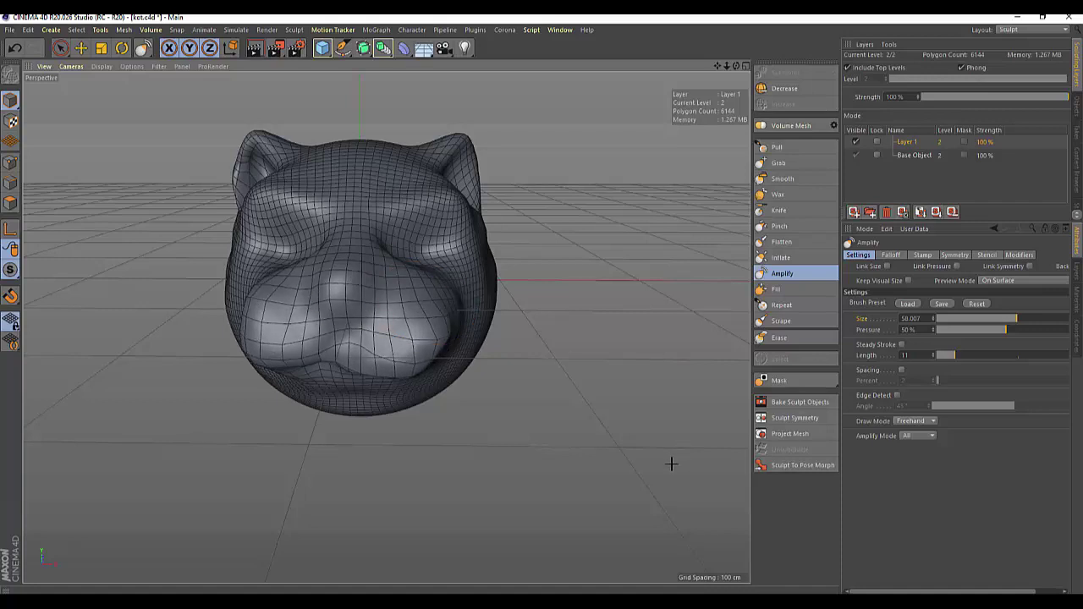
key("ctrl+z")
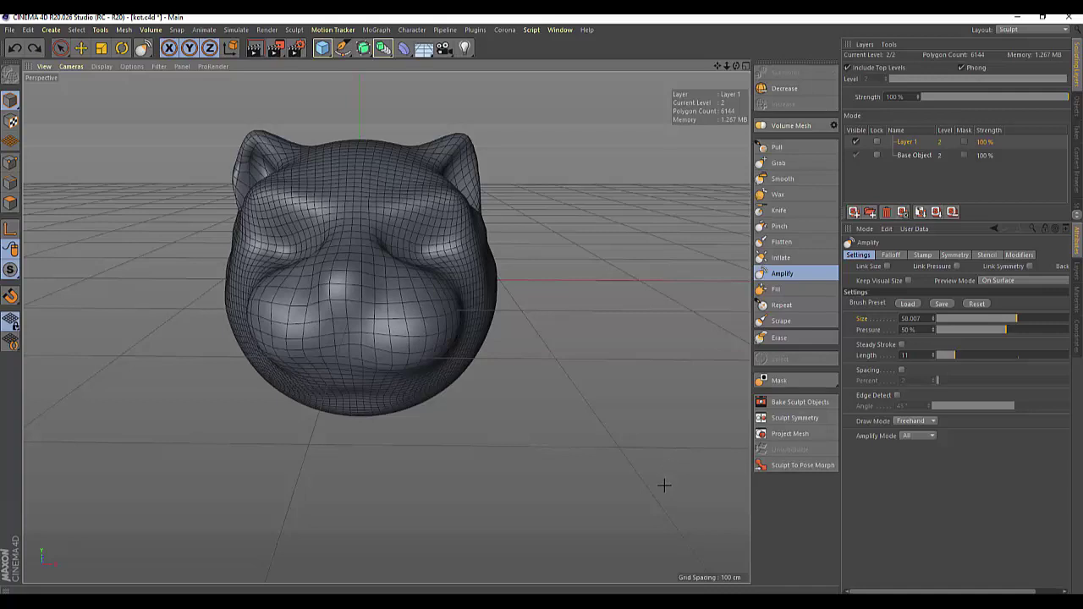
key("ctrl+y")
key("ctrl+y")
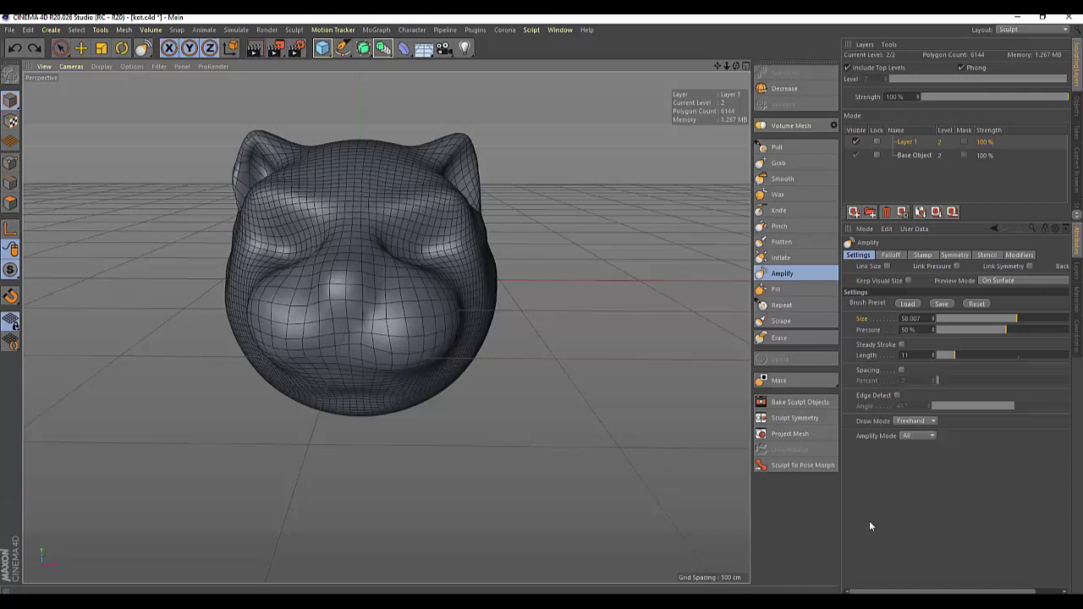
Enable X symmetry and sculpt mirrored detail on the snout, both ear tips and snout top
left_click(955, 255)
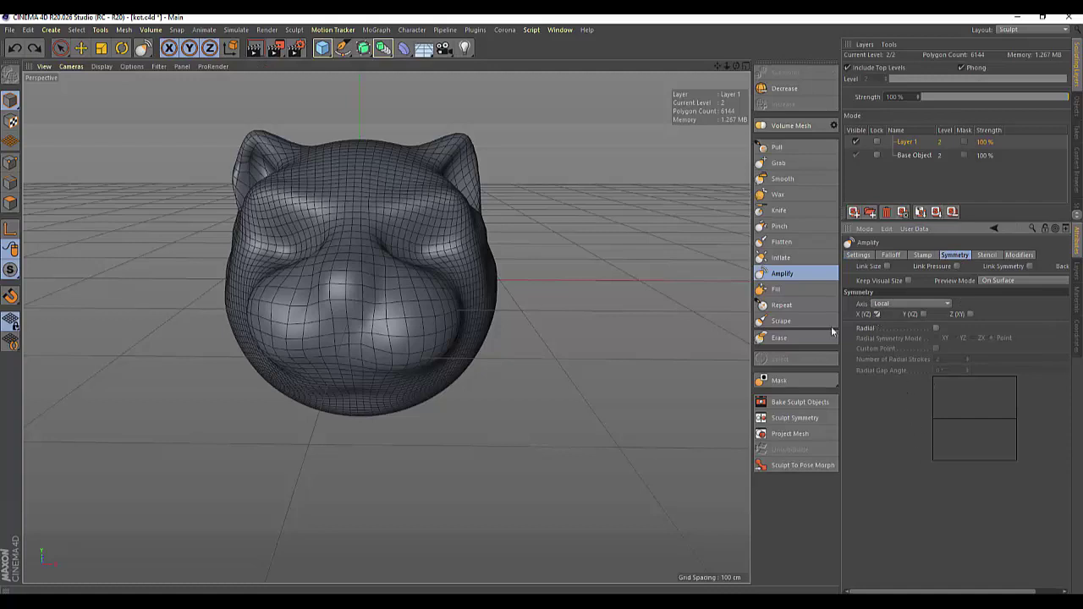
mouse_move(415, 327)
left_mouse_down()
mouse_move(439, 311)
mouse_move(425, 351)
left_mouse_up()
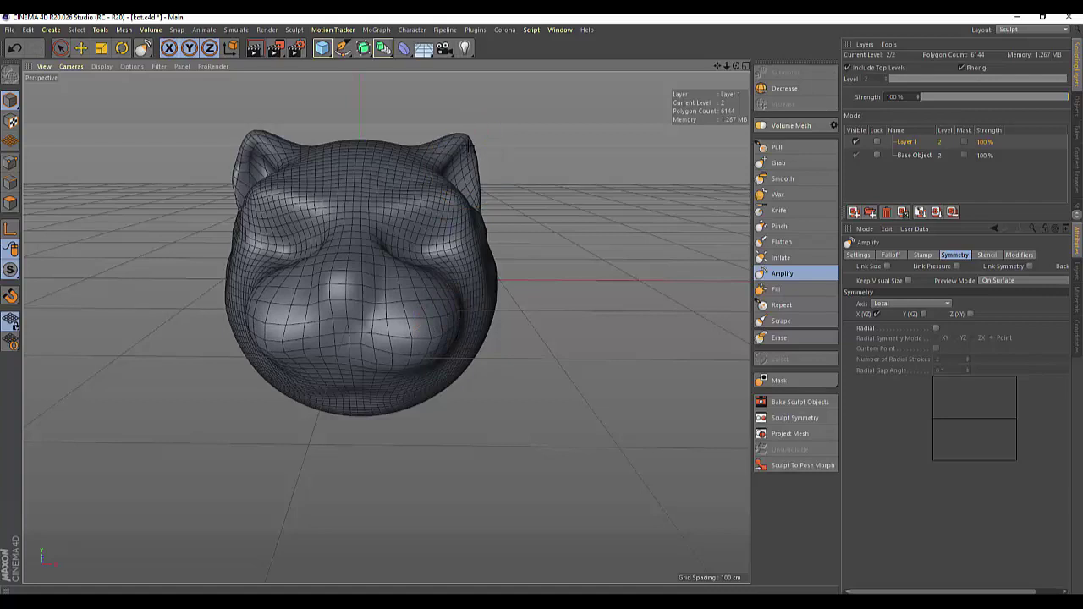
left_click_drag(468, 143, 485, 172)
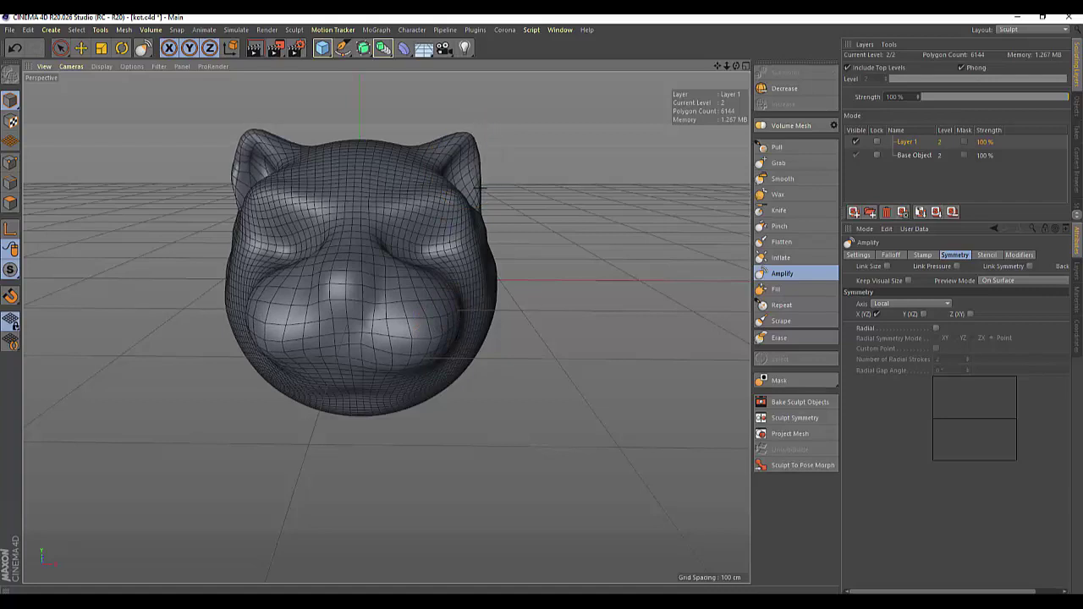
mouse_move(411, 206)
left_mouse_down()
mouse_move(336, 208)
mouse_move(342, 255)
left_mouse_up()
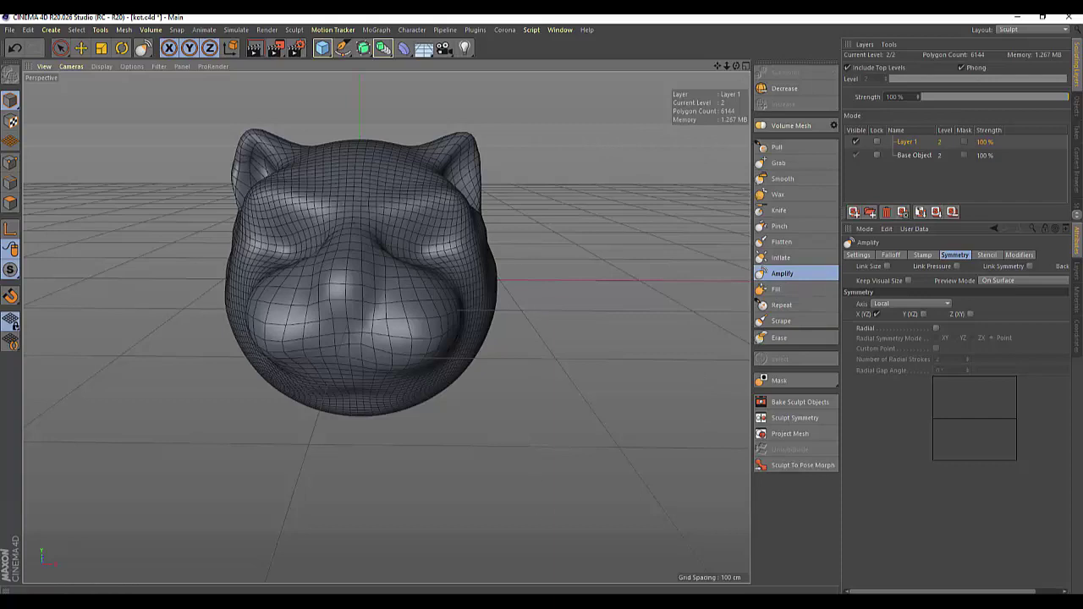
left_click(567, 575)
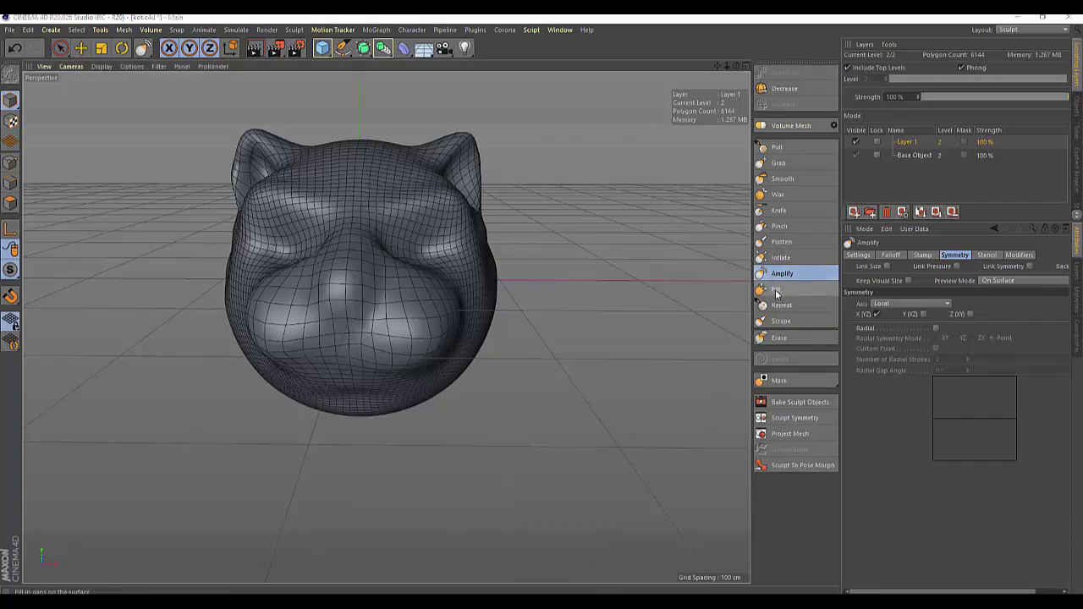
Fill in and reshape the right ear with the Fill brush, discarding a trial brow stroke
left_click(777, 291)
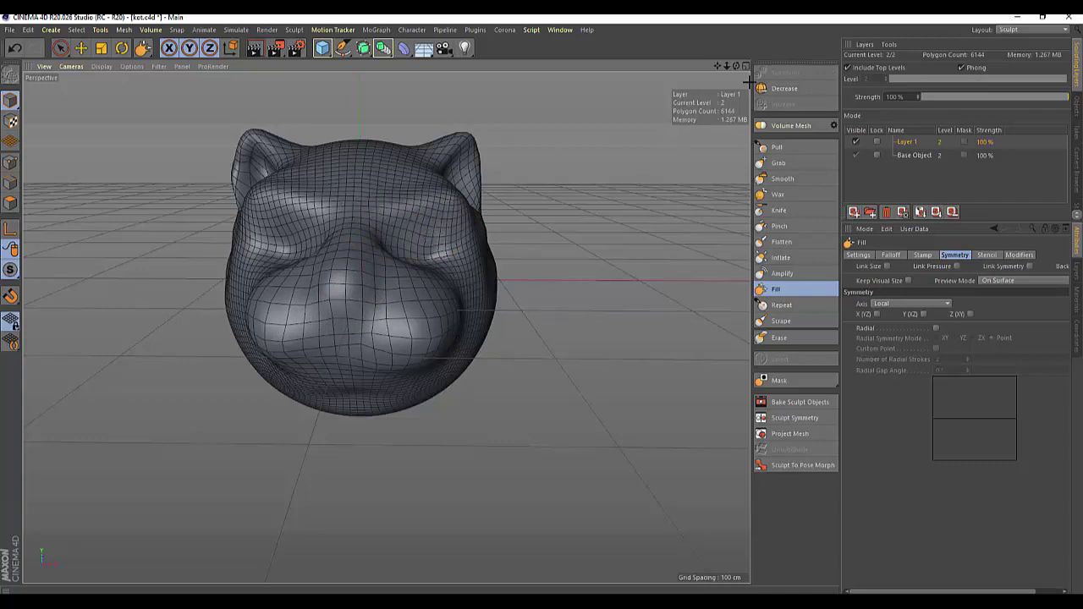
left_click_drag(735, 66, 648, 101)
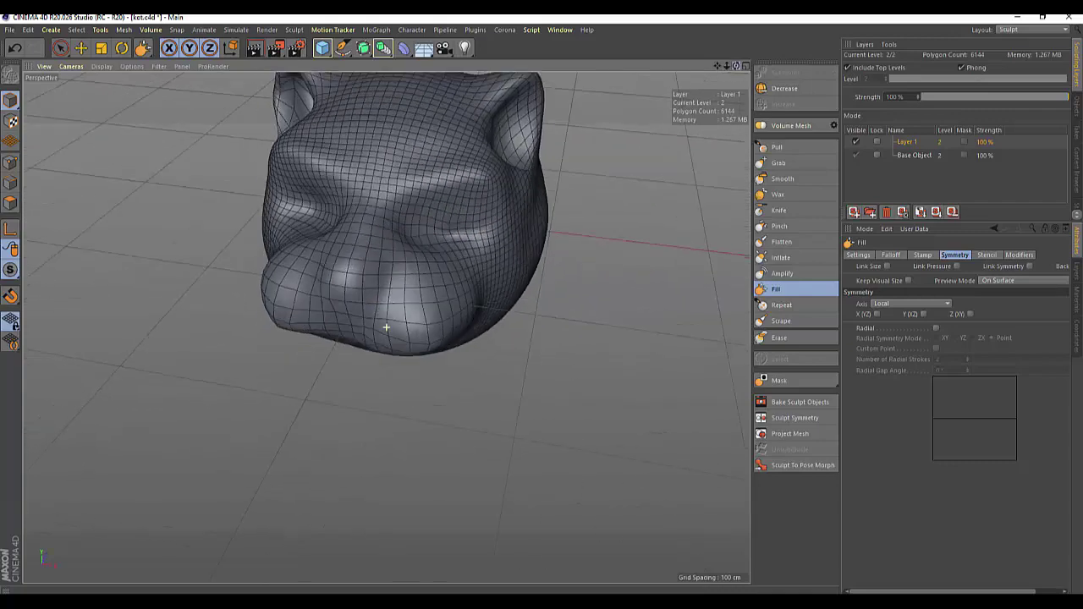
mouse_move(466, 241)
left_mouse_down()
mouse_move(484, 227)
mouse_move(461, 237)
left_mouse_up()
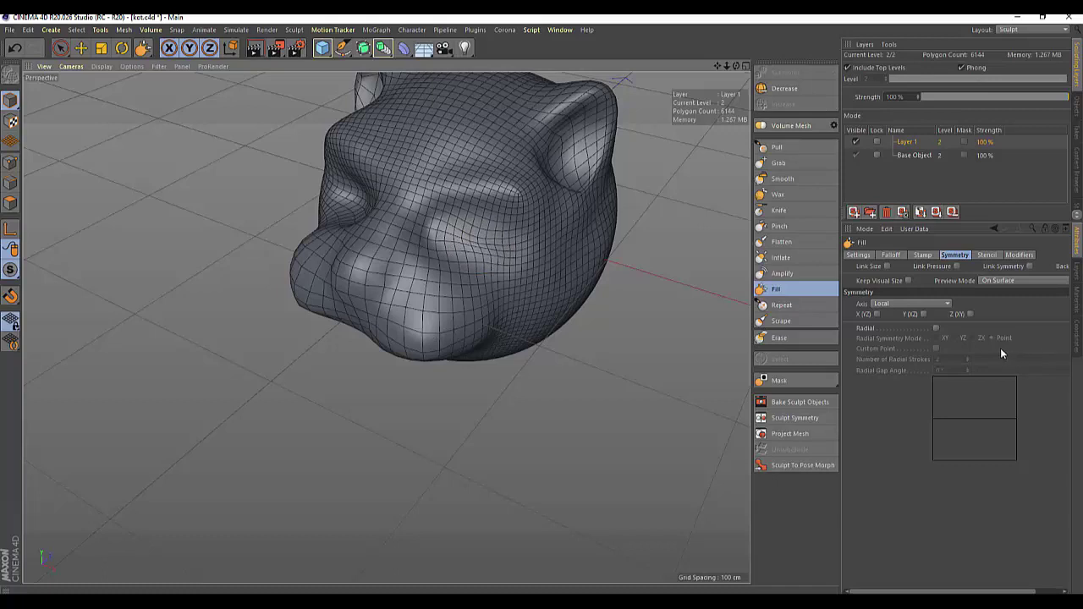
key("ctrl+z")
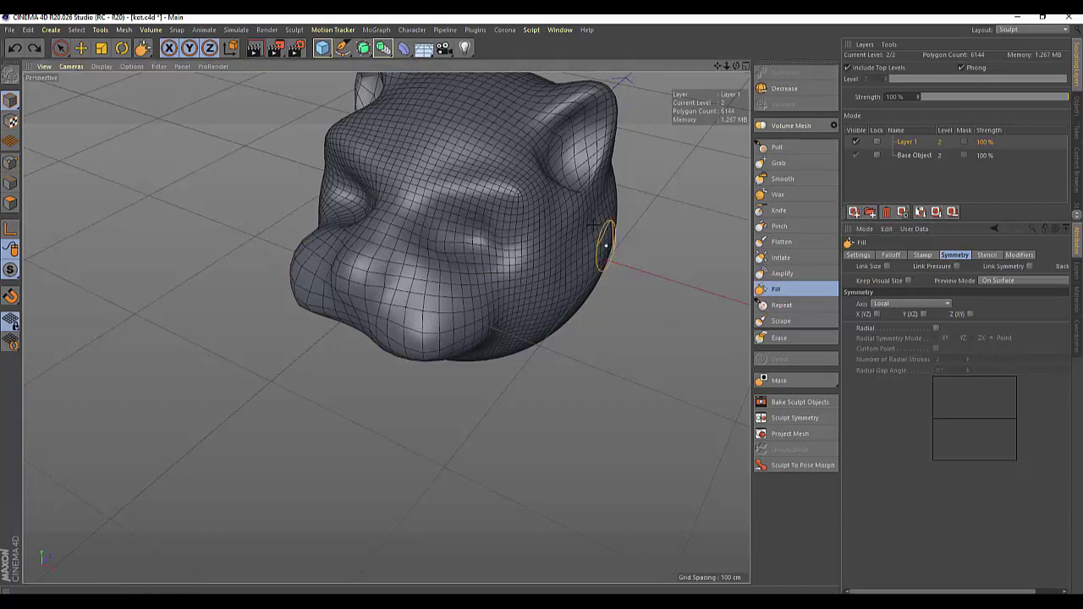
left_click_drag(561, 157, 564, 159)
left_click_drag(563, 158, 555, 159)
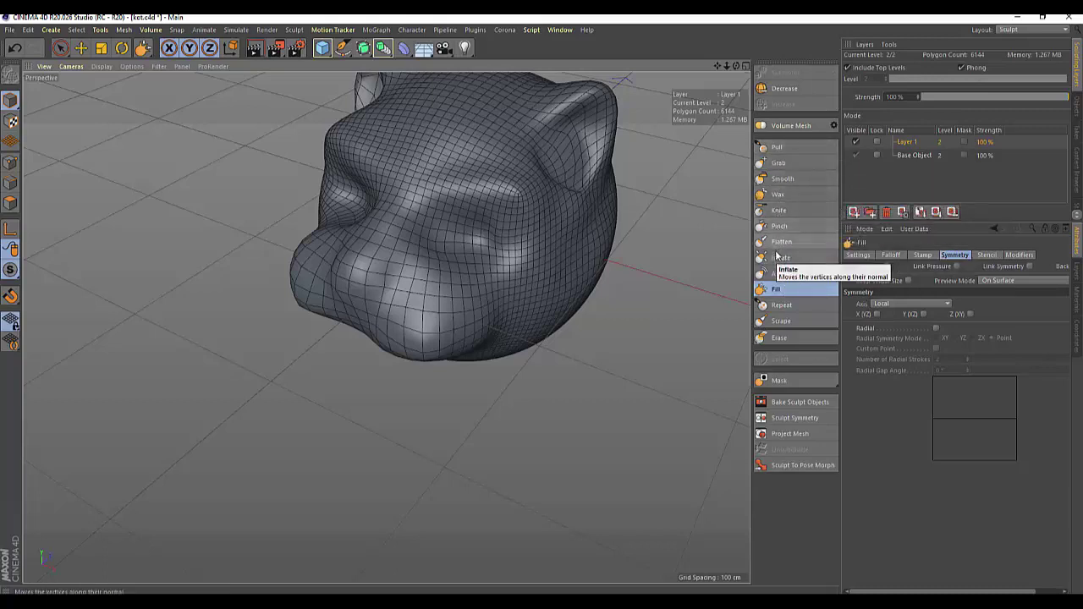
Pinch a sharper crease along the ear's inner ridge, undoing the second stroke
left_click(776, 226)
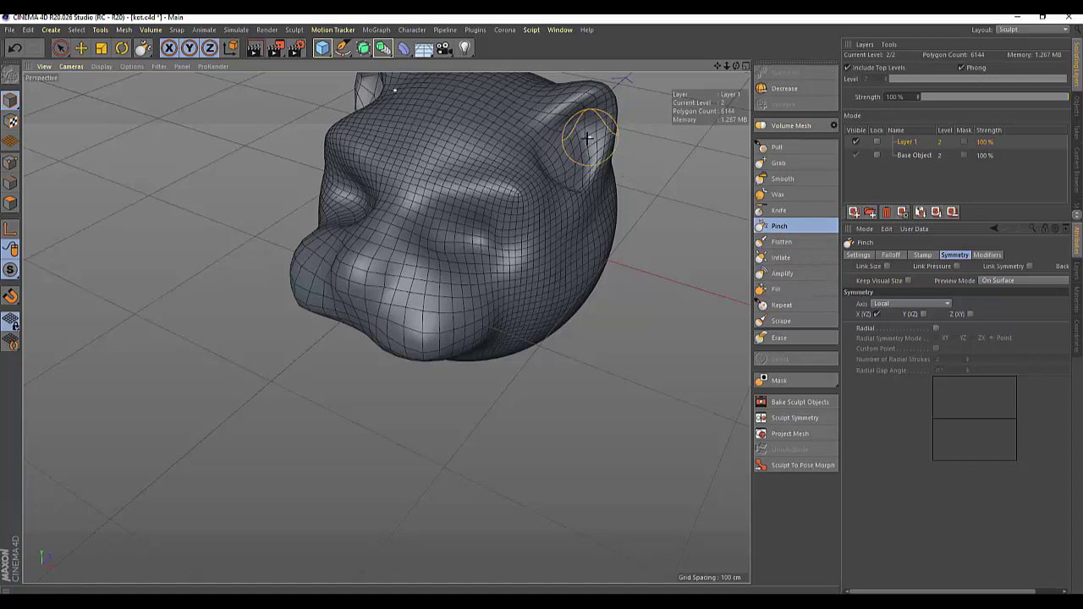
mouse_move(582, 146)
left_mouse_down()
mouse_move(591, 136)
mouse_move(578, 191)
left_mouse_up()
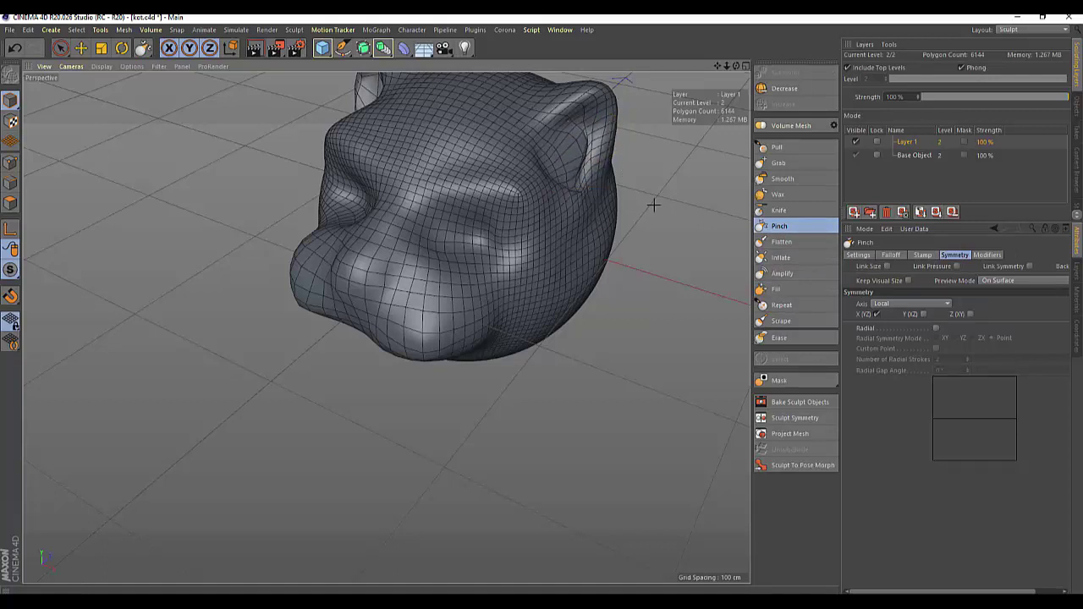
left_click_drag(554, 118, 574, 185)
key("ctrl+z")
key("ctrl+z")
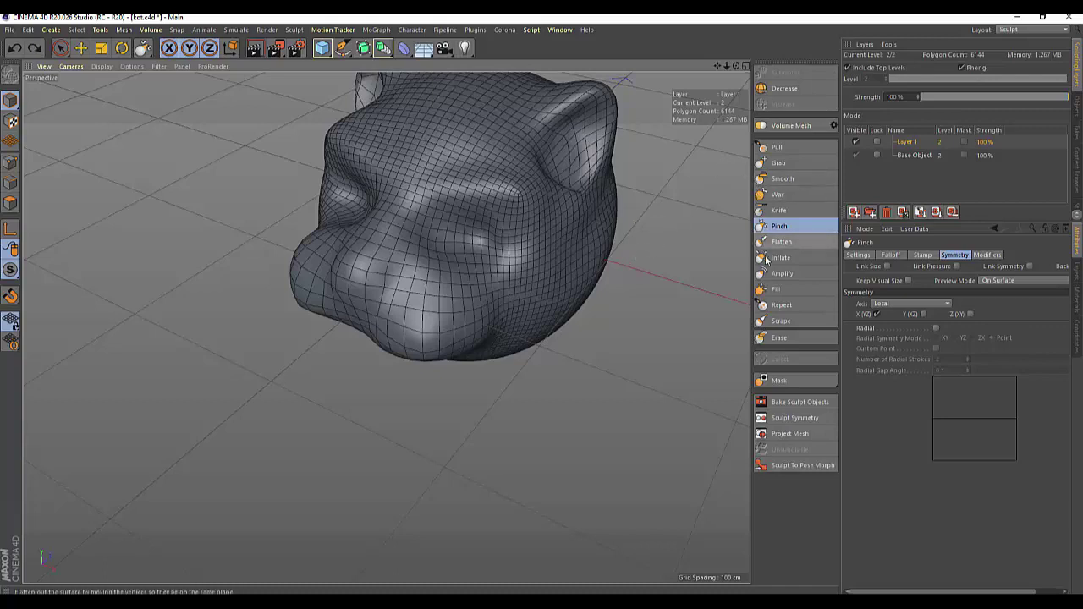
Try a Fill stroke on the cheek area, then undo it
left_click(776, 289)
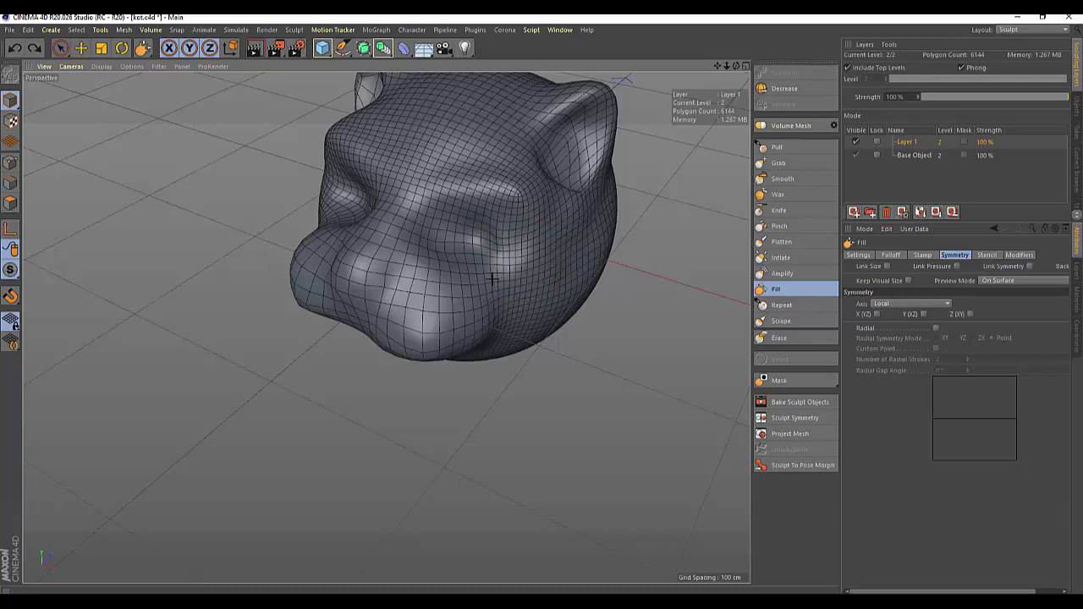
left_click_drag(492, 279, 412, 313)
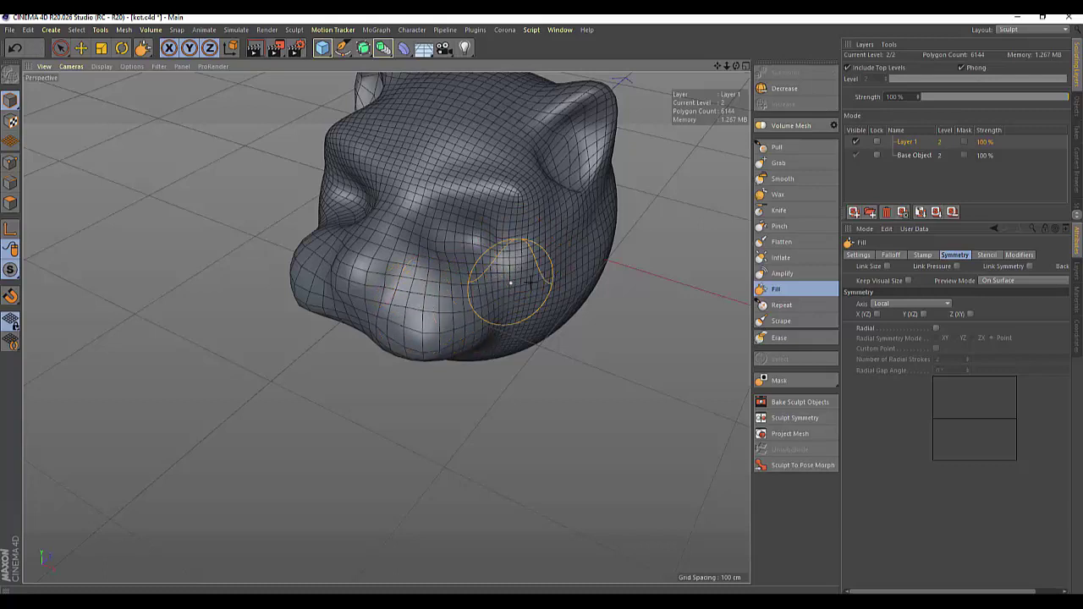
key("ctrl+z")
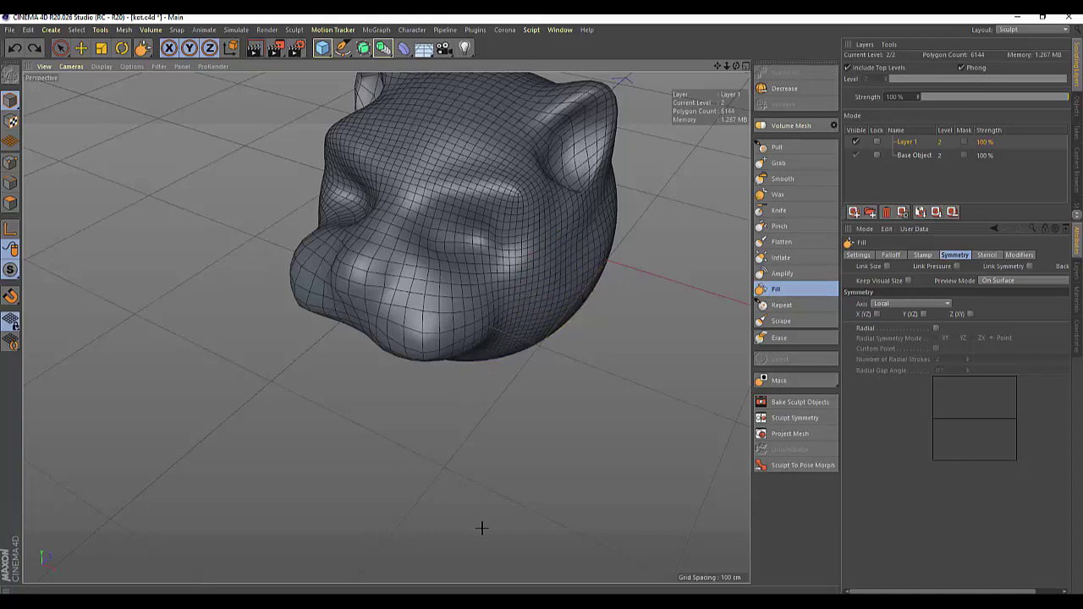
left_click(526, 589)
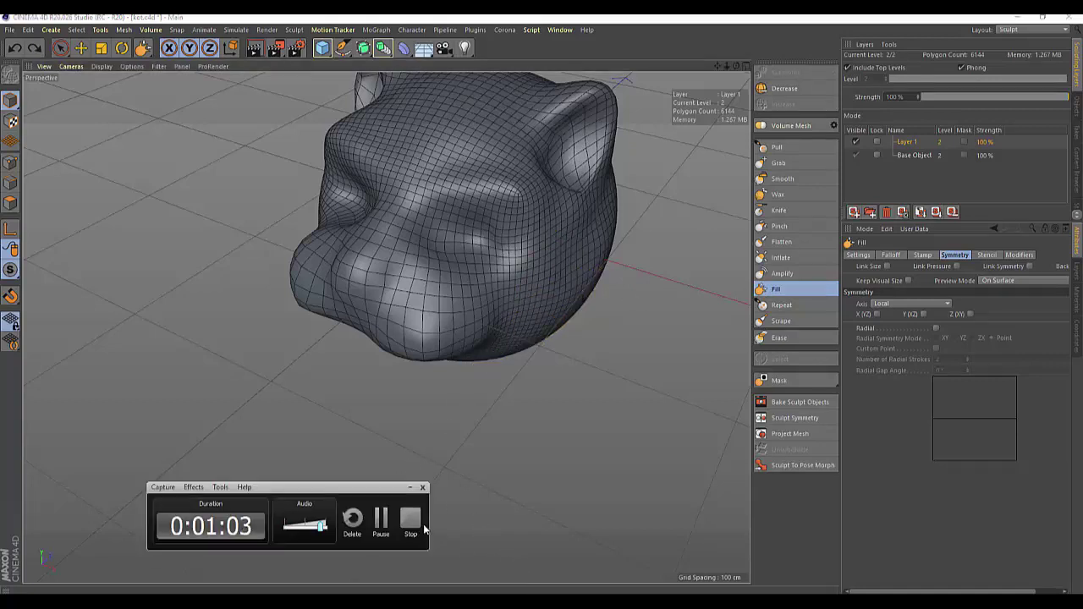
Open the Repeat brush's Stamp settings, undo a trial Erase stroke on the cheek, and reselect Repeat
left_click(779, 306)
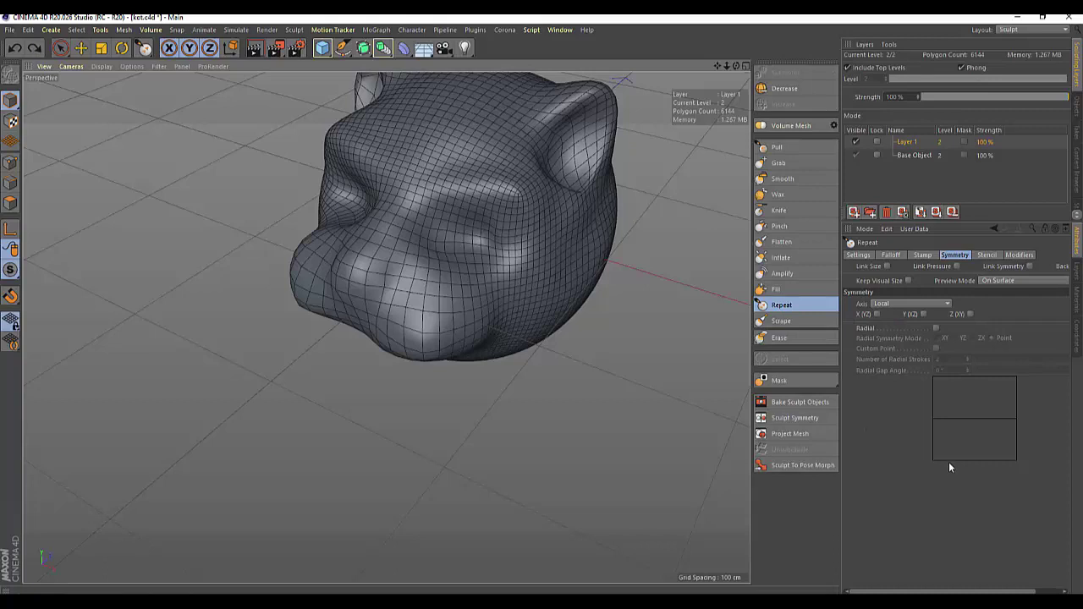
left_click(922, 256)
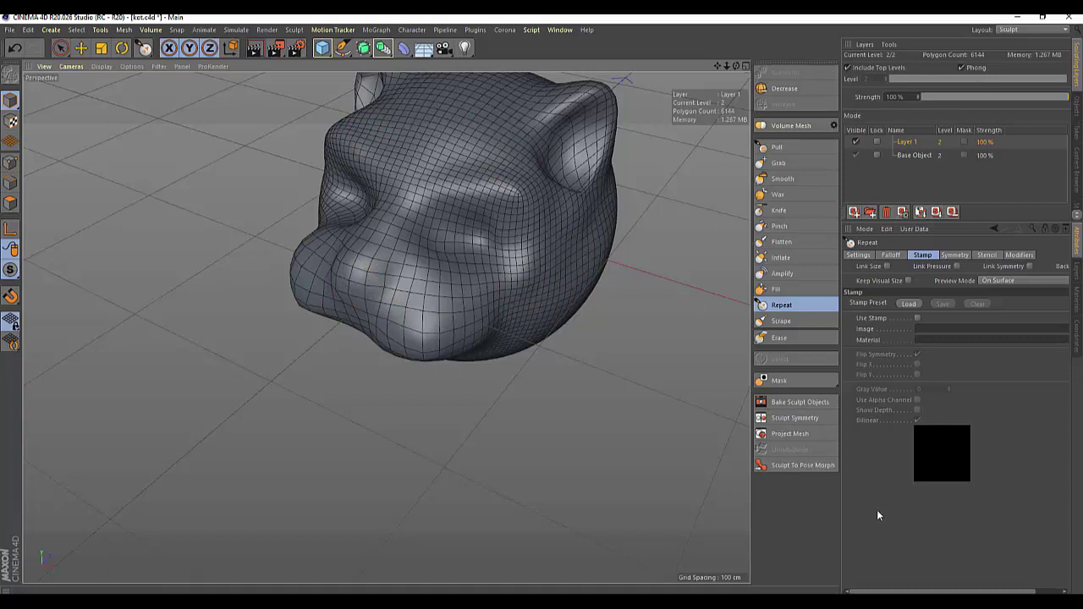
left_click(776, 340)
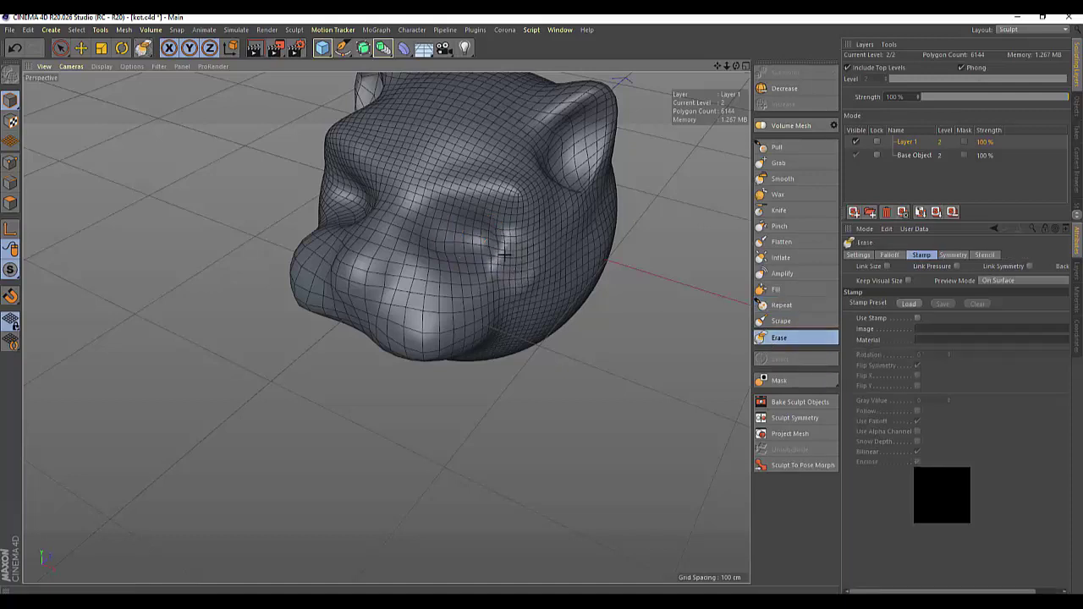
mouse_move(504, 254)
left_mouse_down()
mouse_move(459, 314)
mouse_move(490, 224)
left_mouse_up()
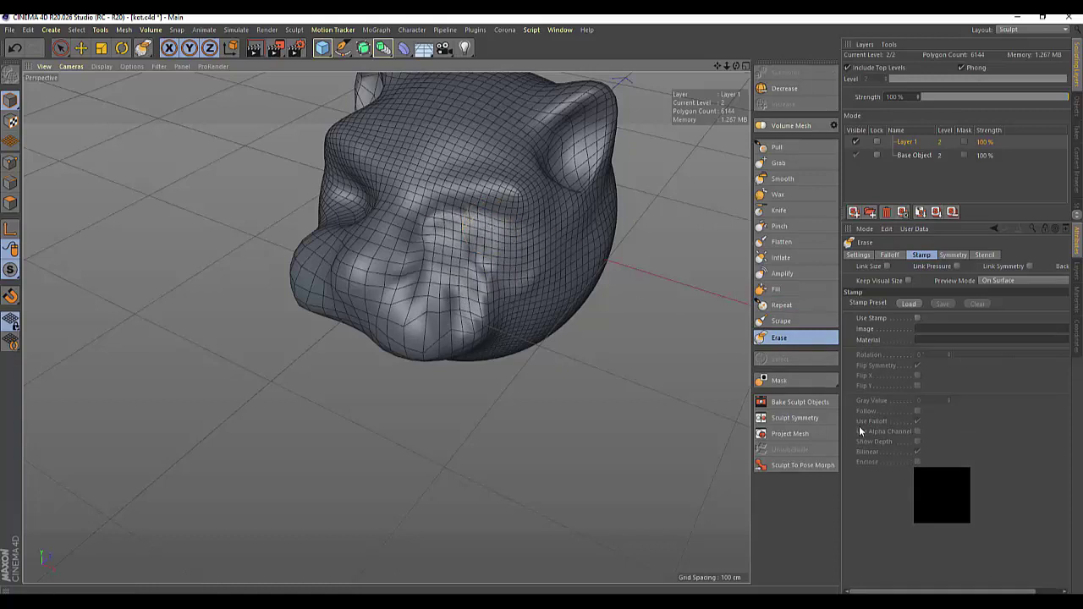
key("ctrl+z")
key("ctrl+z")
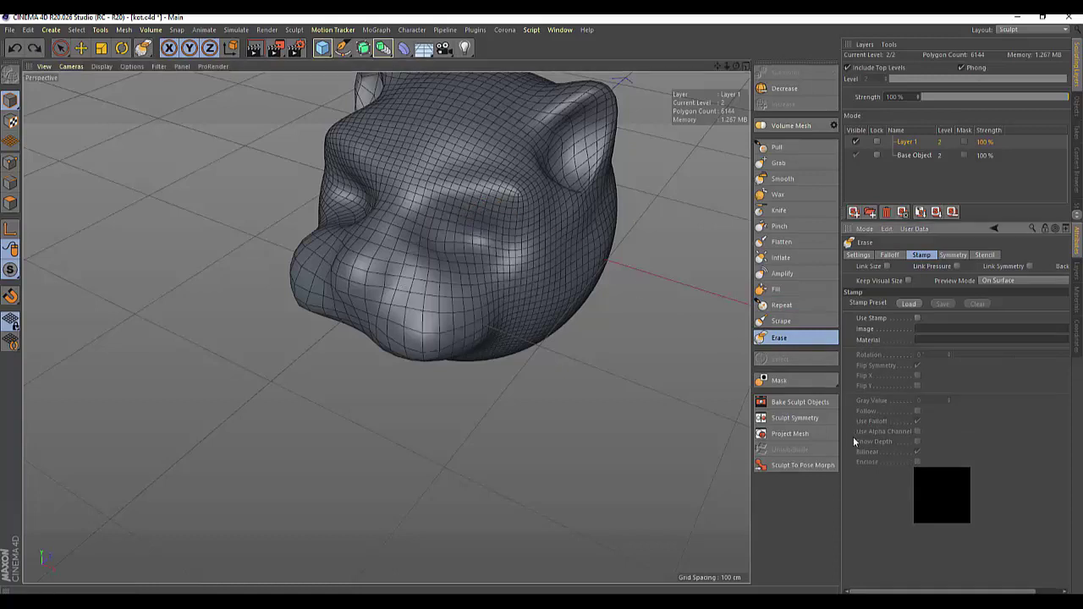
key("ctrl+z")
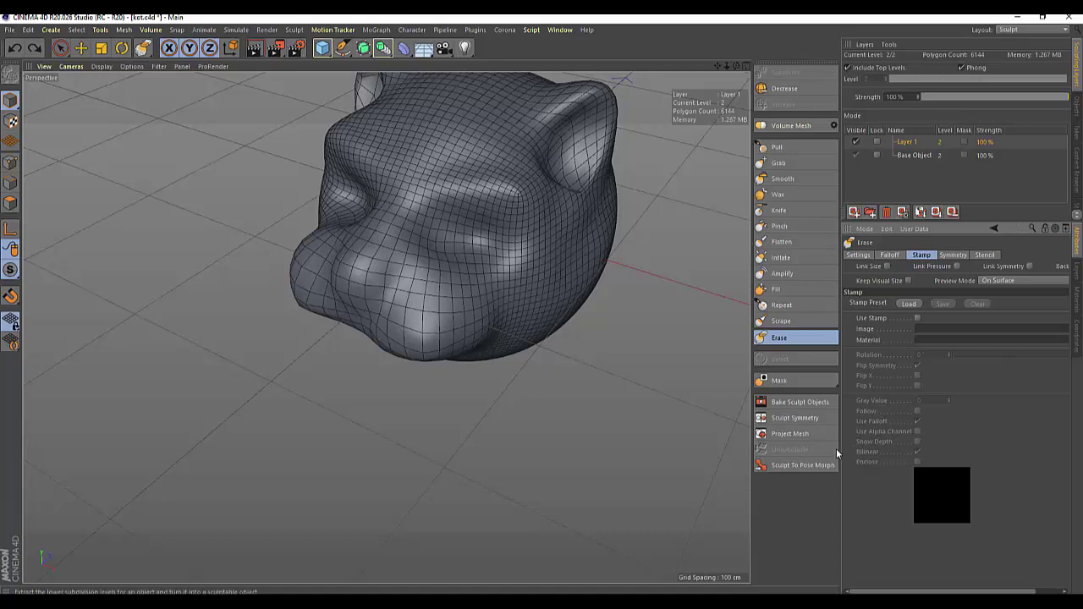
left_click(783, 306)
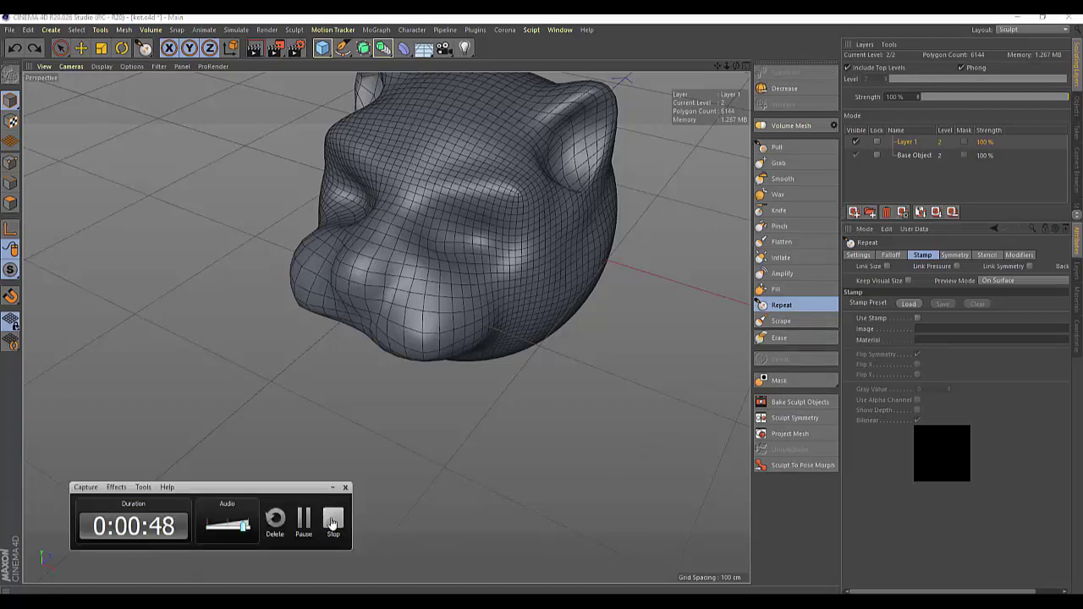
left_click(332, 523)
left_click_drag(728, 67, 386, 328)
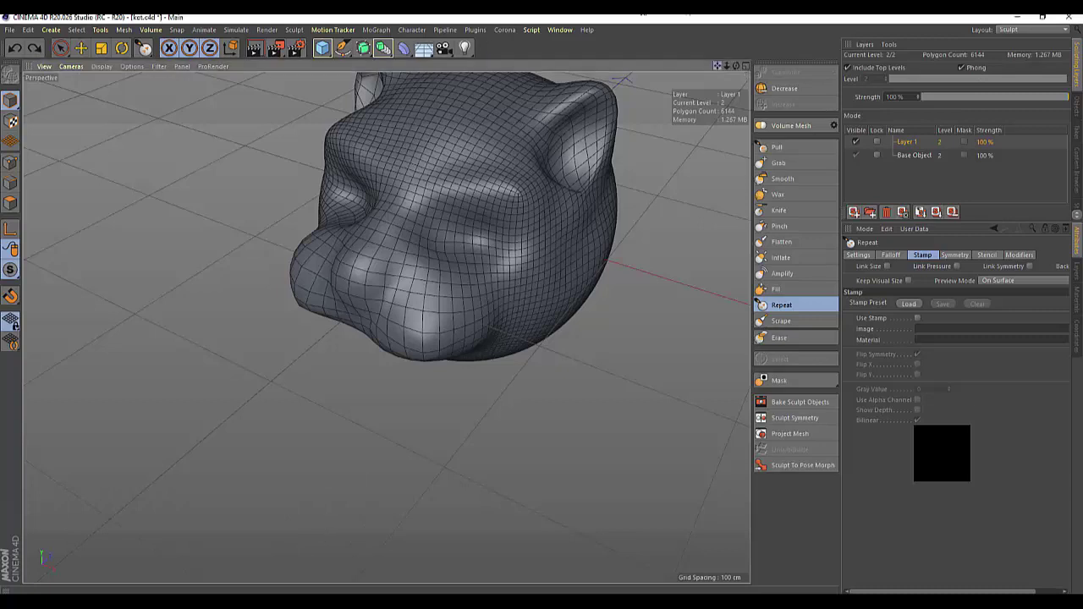
left_click(779, 339)
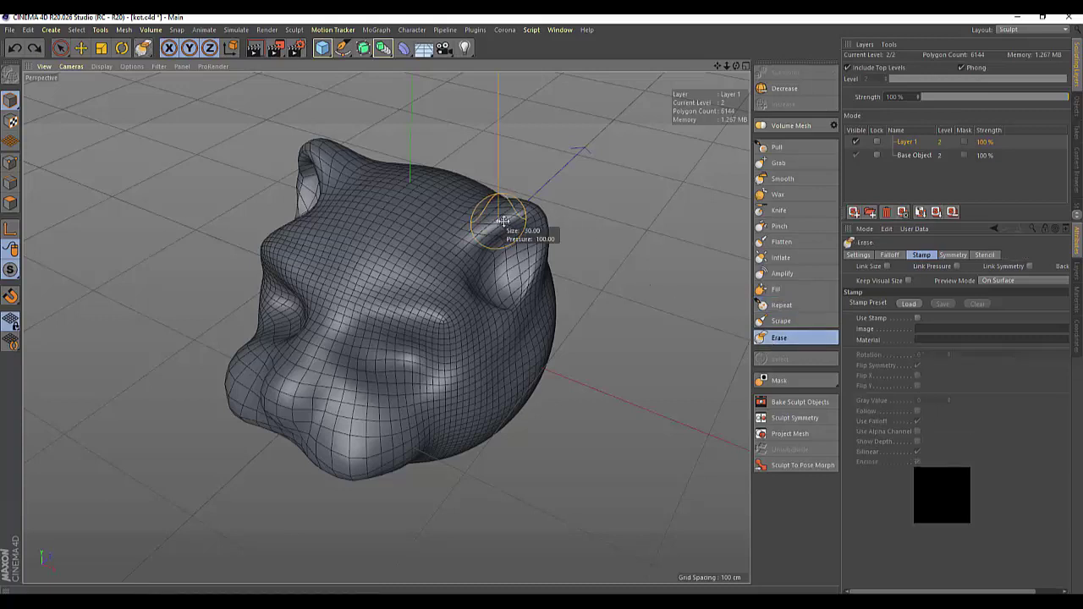
middle_click_drag(496, 220, 480, 262)
mouse_move(482, 260)
left_mouse_down()
mouse_move(411, 339)
mouse_move(423, 310)
mouse_move(398, 322)
mouse_move(446, 336)
mouse_move(406, 372)
mouse_move(433, 389)
mouse_move(355, 397)
mouse_move(294, 330)
mouse_move(356, 423)
mouse_move(279, 372)
mouse_move(379, 407)
left_mouse_up()
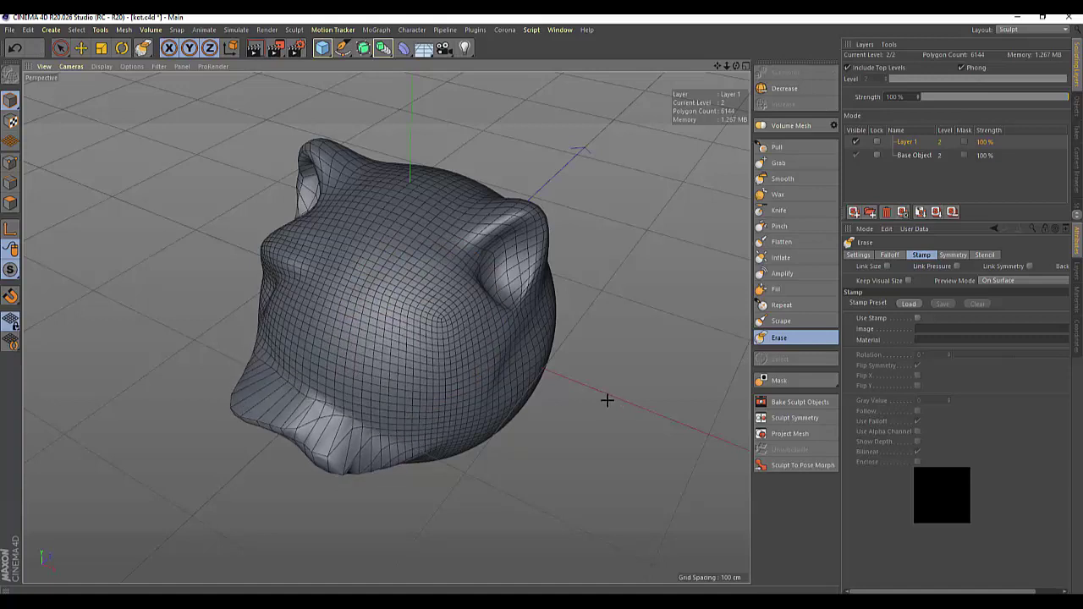
key("ctrl+z")
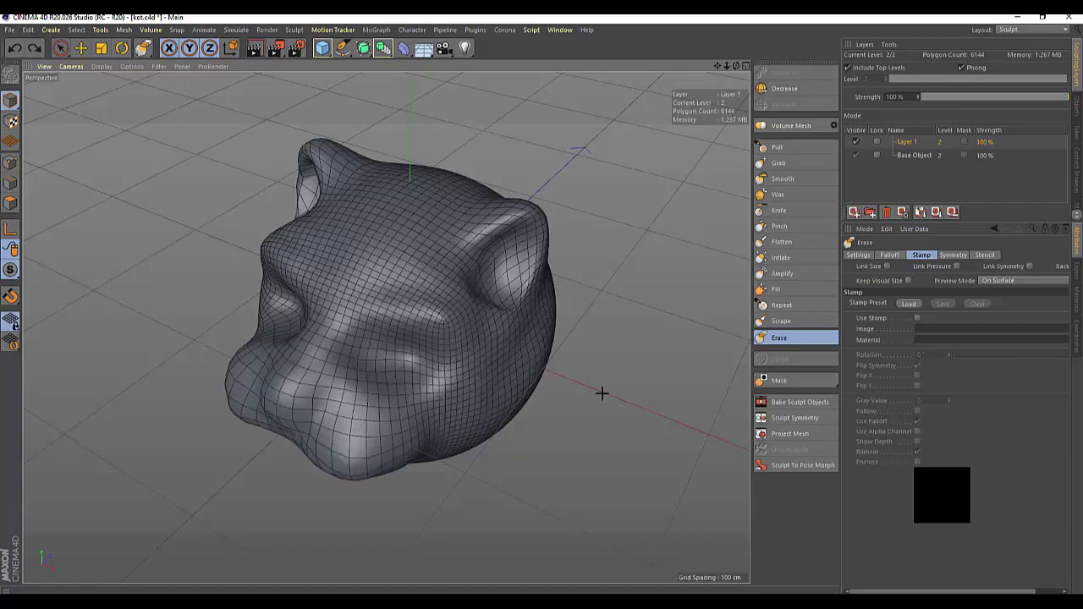
left_click(780, 321)
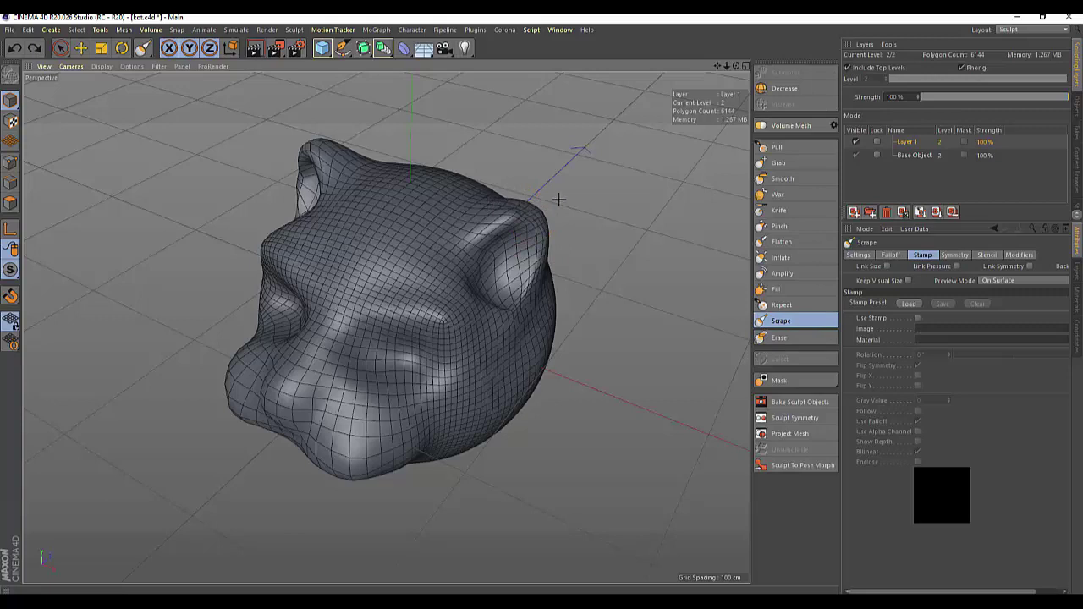
left_click_drag(363, 333, 282, 388)
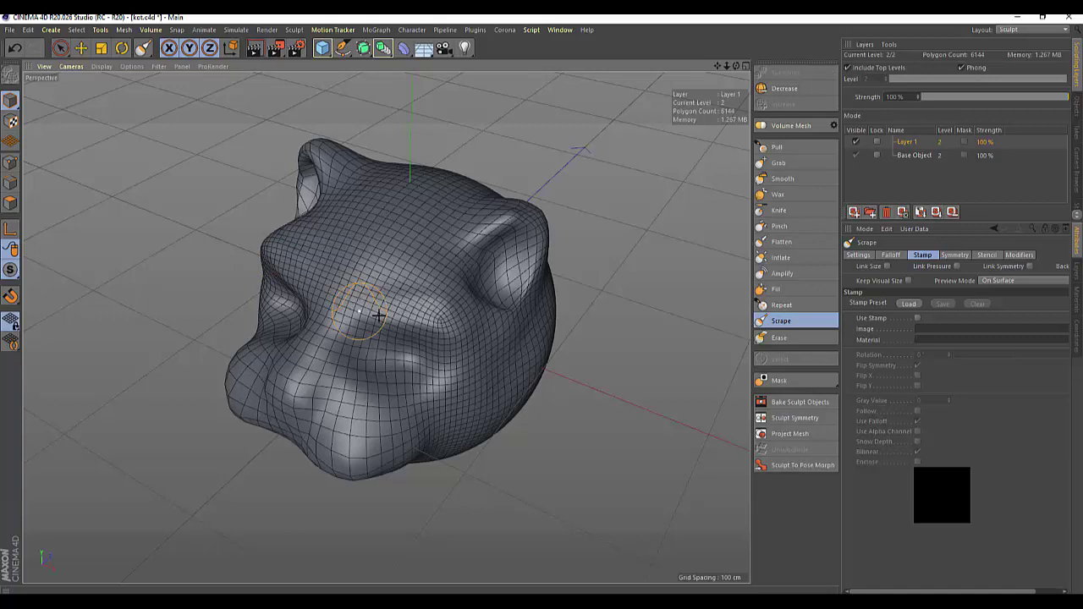
key("ctrl+z")
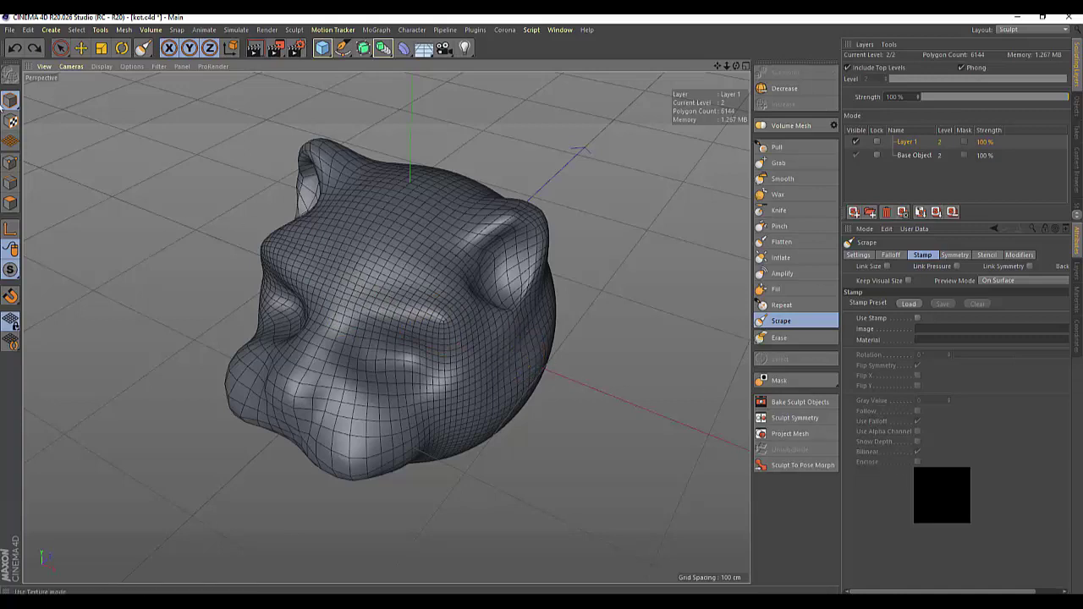
left_click(8, 165)
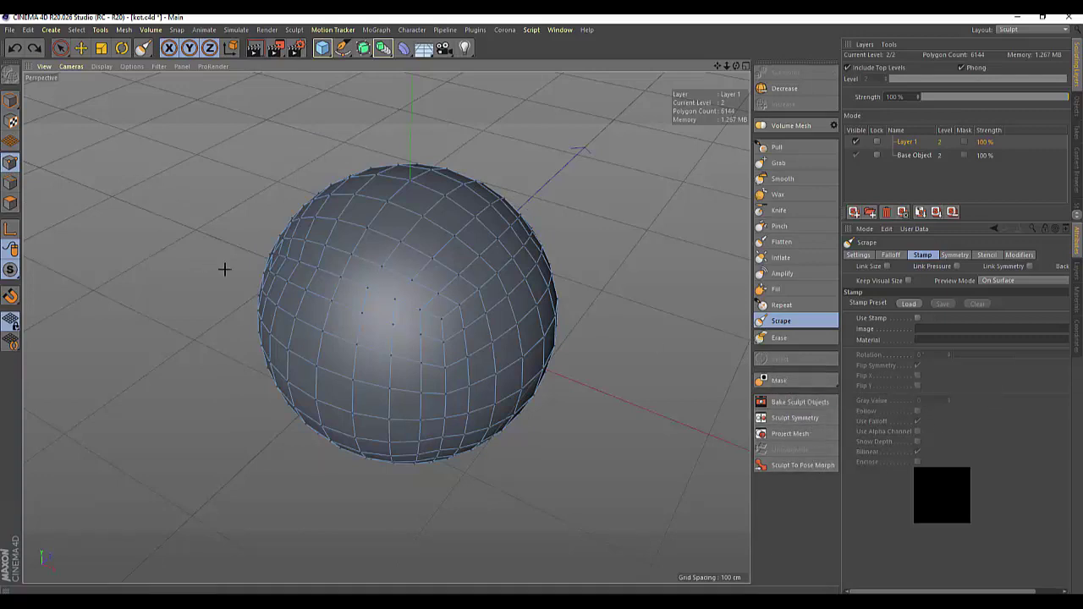
key("Return")
key("Return")
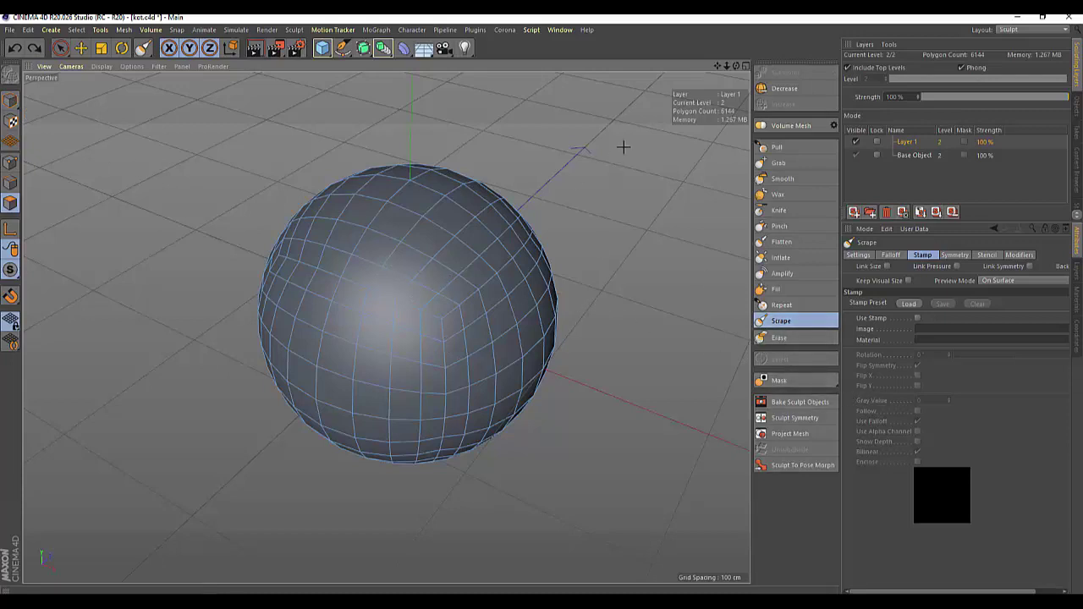
left_click(776, 88)
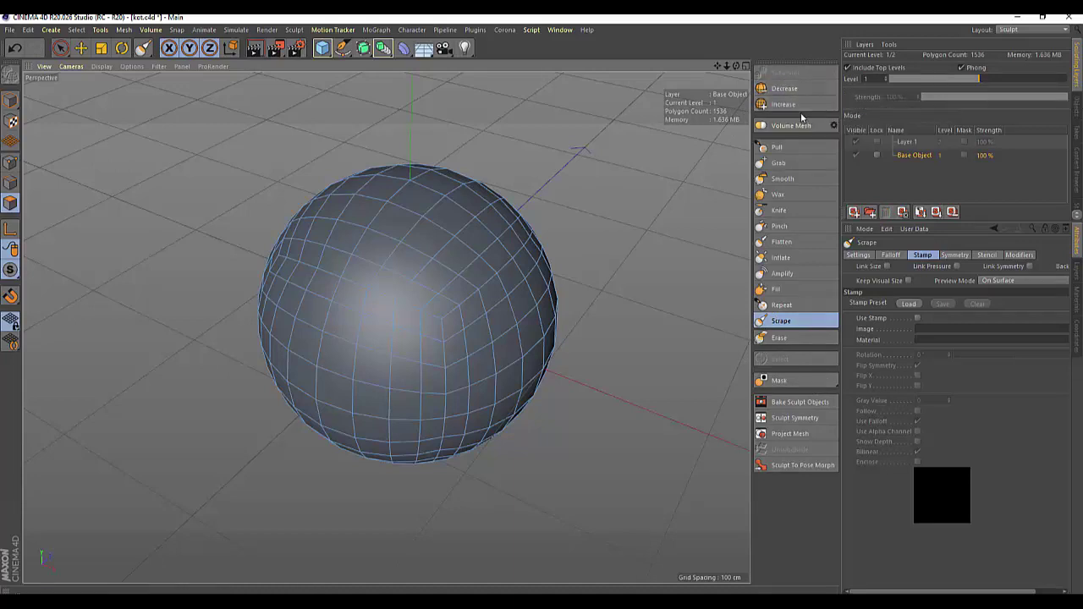
key("ctrl+z")
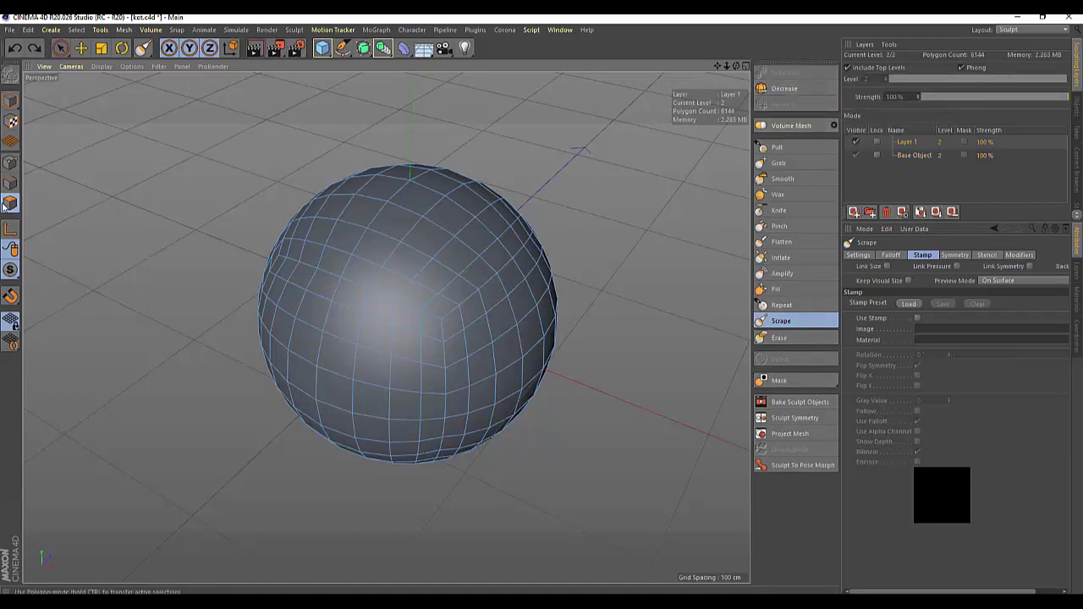
left_click(10, 162)
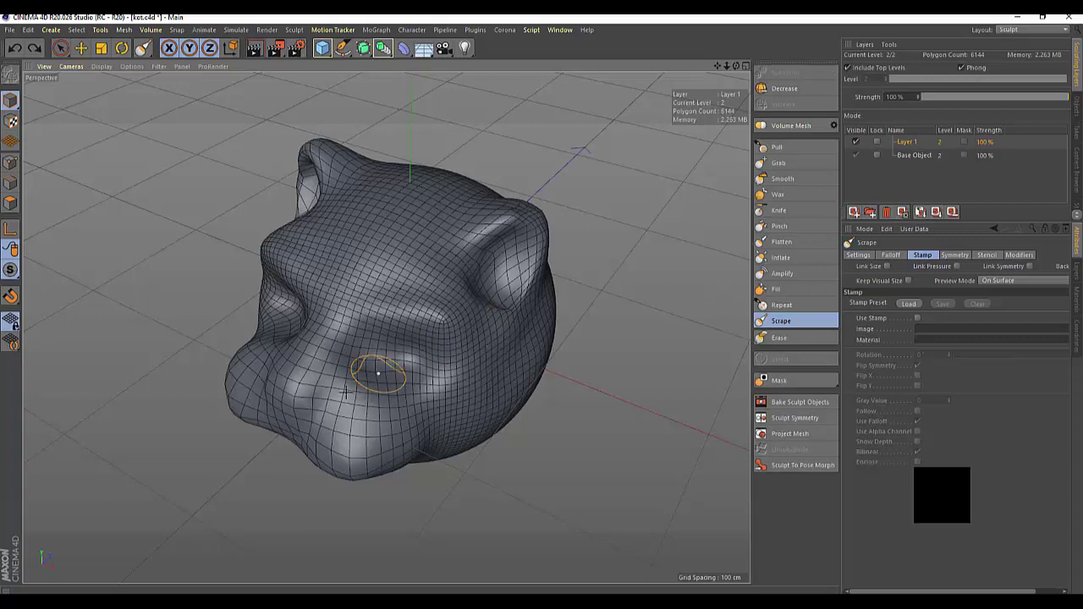
Switch from Wax back to the Pull brush and orbit to a side view of the head
left_click(306, 438)
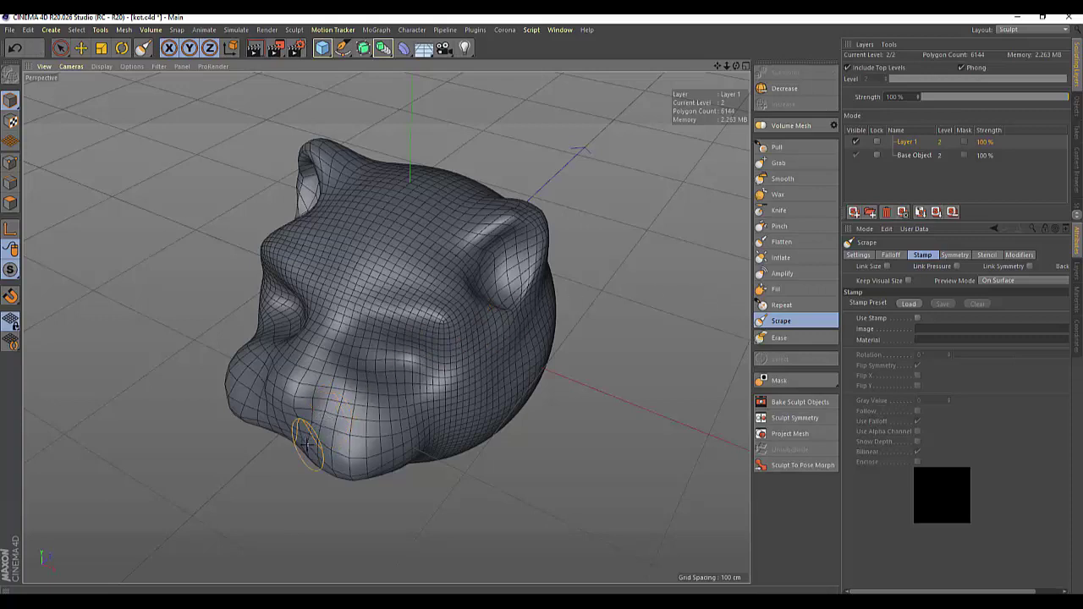
left_click(774, 148)
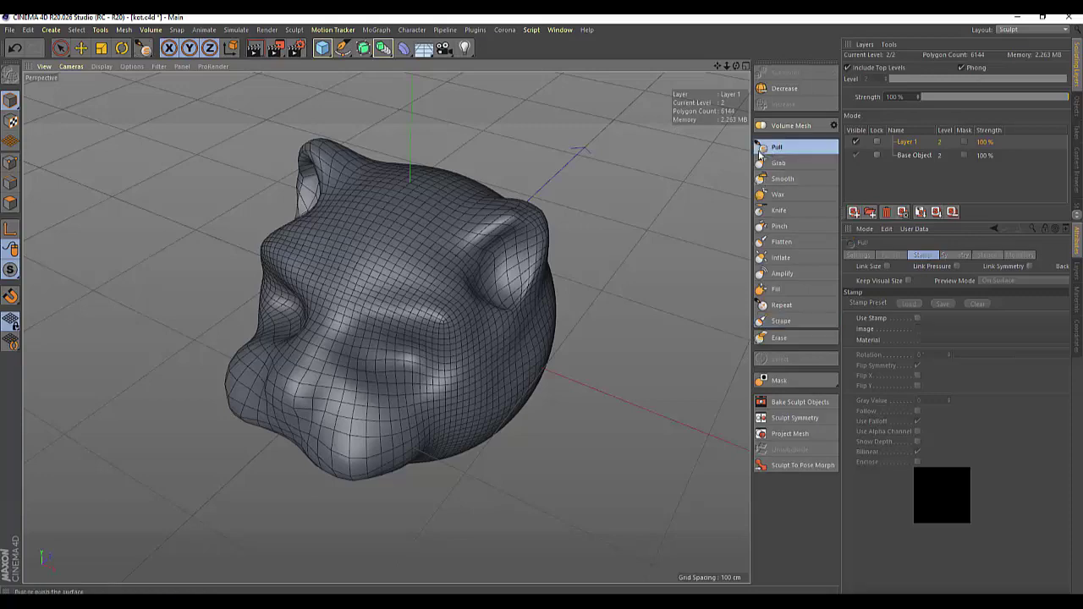
left_click(776, 194)
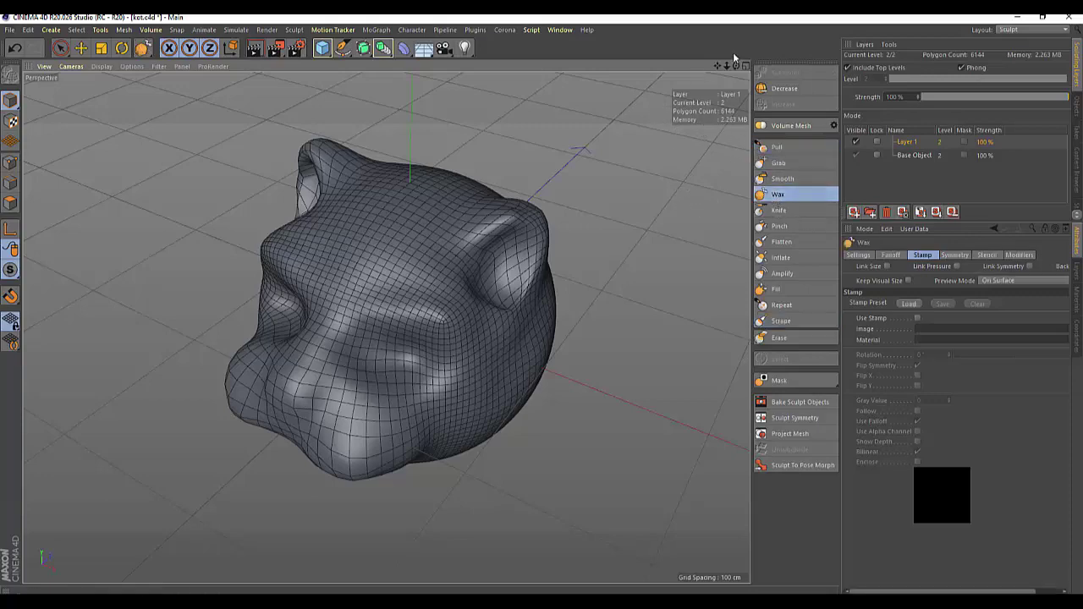
left_click_drag(736, 68, 358, 394)
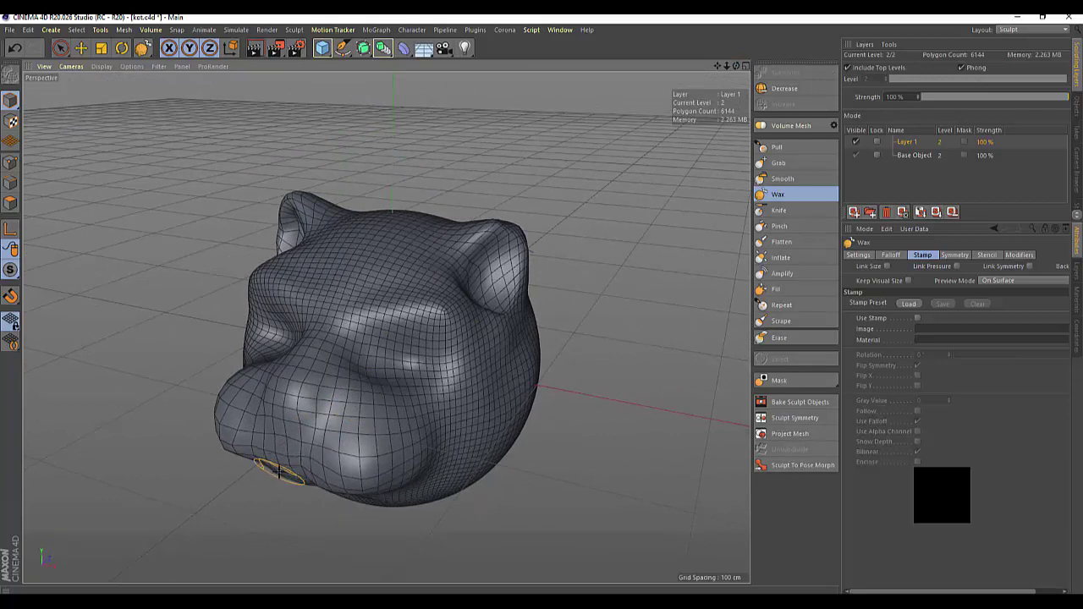
left_click(768, 148)
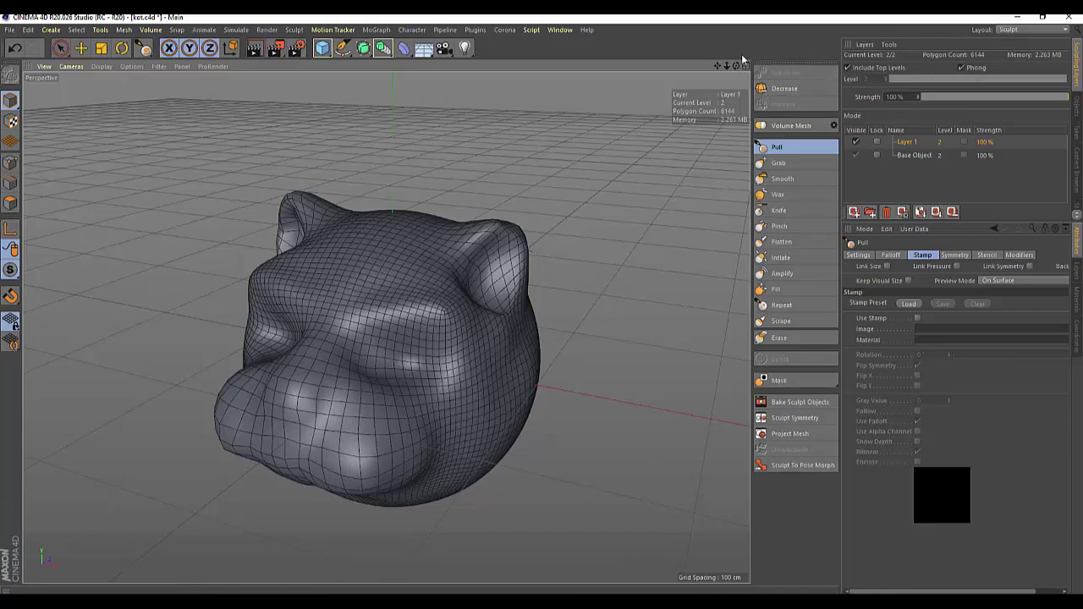
left_click_drag(386, 318, 386, 327, "alt")
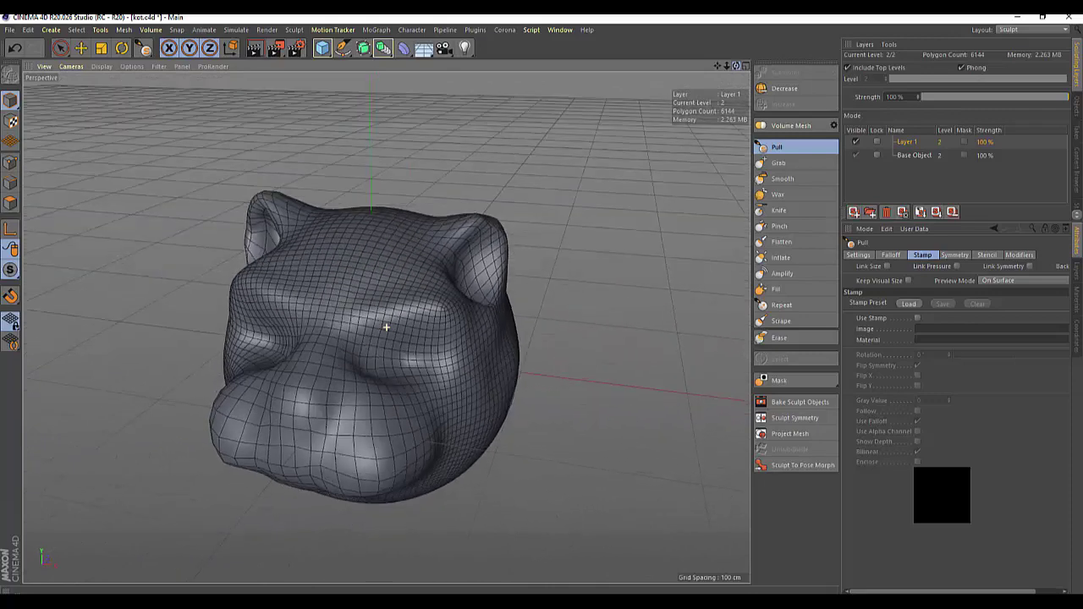
Smooth the lower-left chin outline with the Smooth brush, redoing the first stroke
left_click(779, 179)
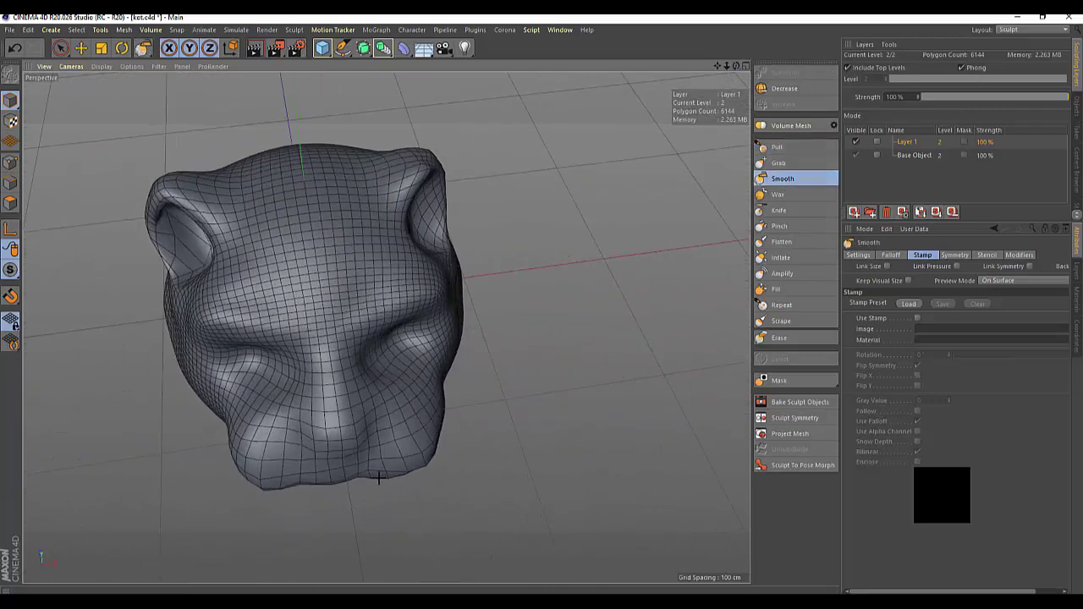
mouse_move(242, 480)
left_mouse_down()
mouse_move(234, 512)
mouse_move(268, 517)
left_mouse_up()
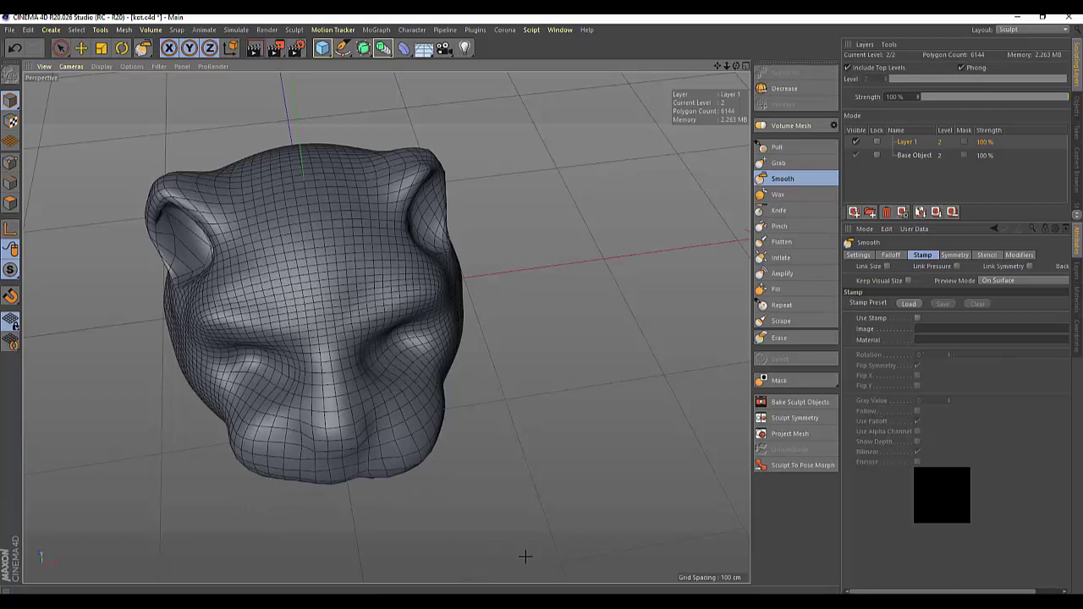
key("ctrl+z")
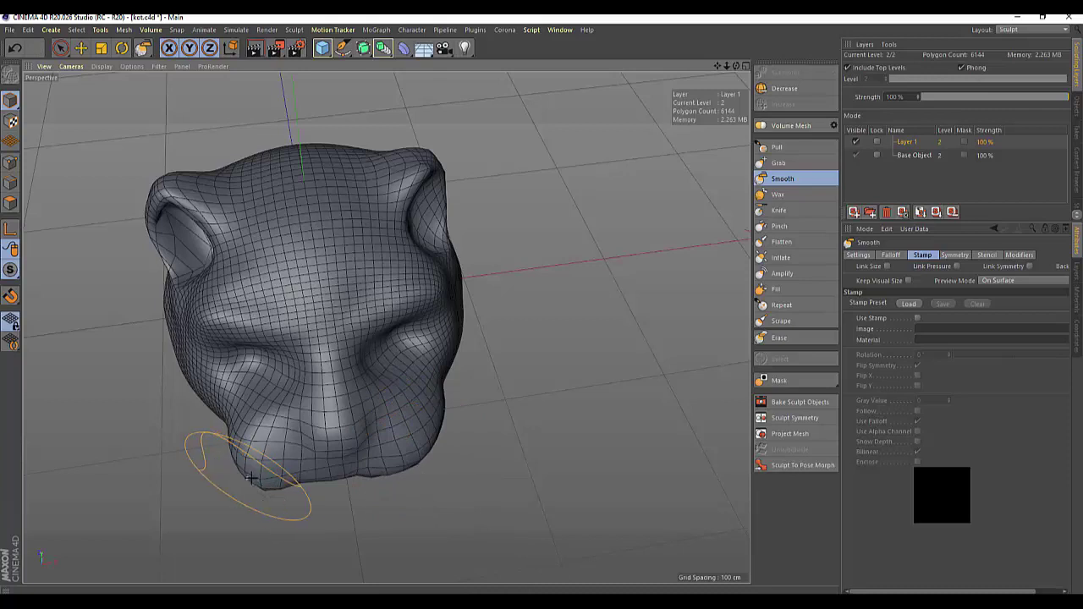
left_click_drag(255, 486, 235, 538)
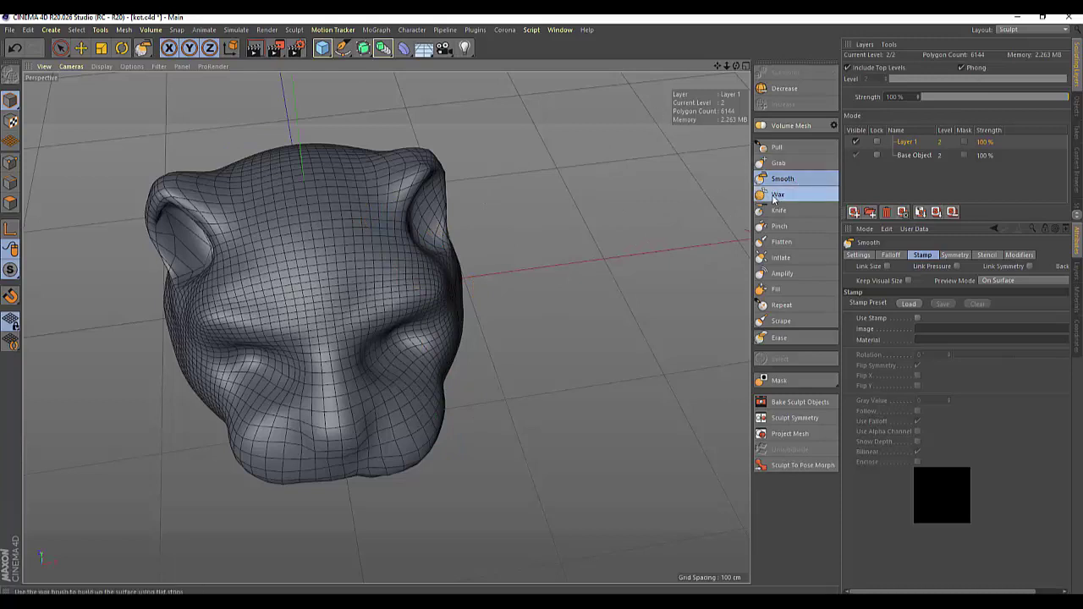
Cut a groove up the muzzle from the chin with the Knife brush, then reselect Smooth
left_click(774, 196)
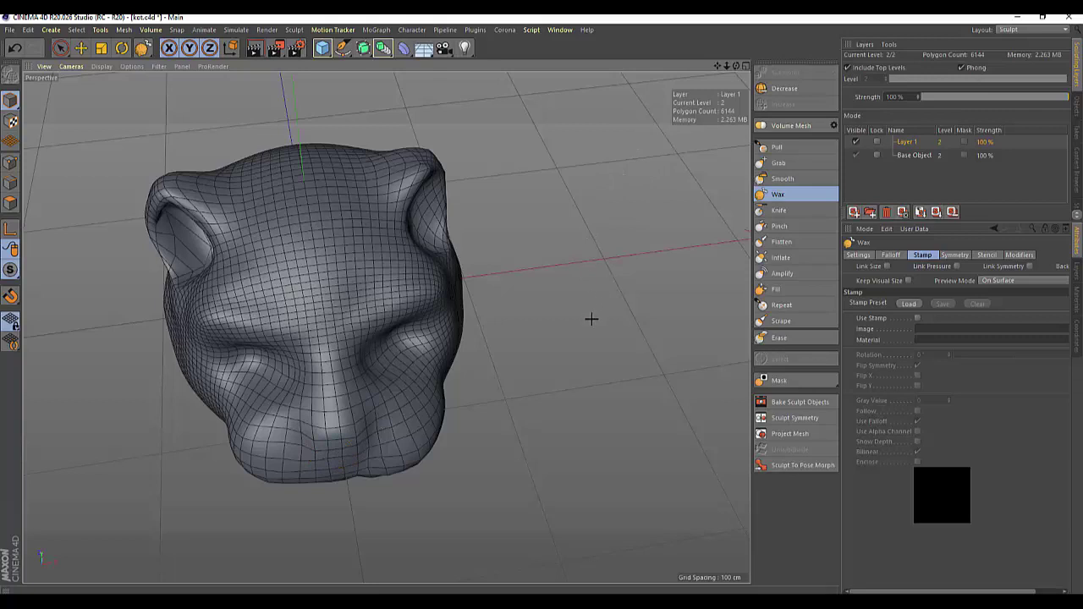
left_click(778, 210)
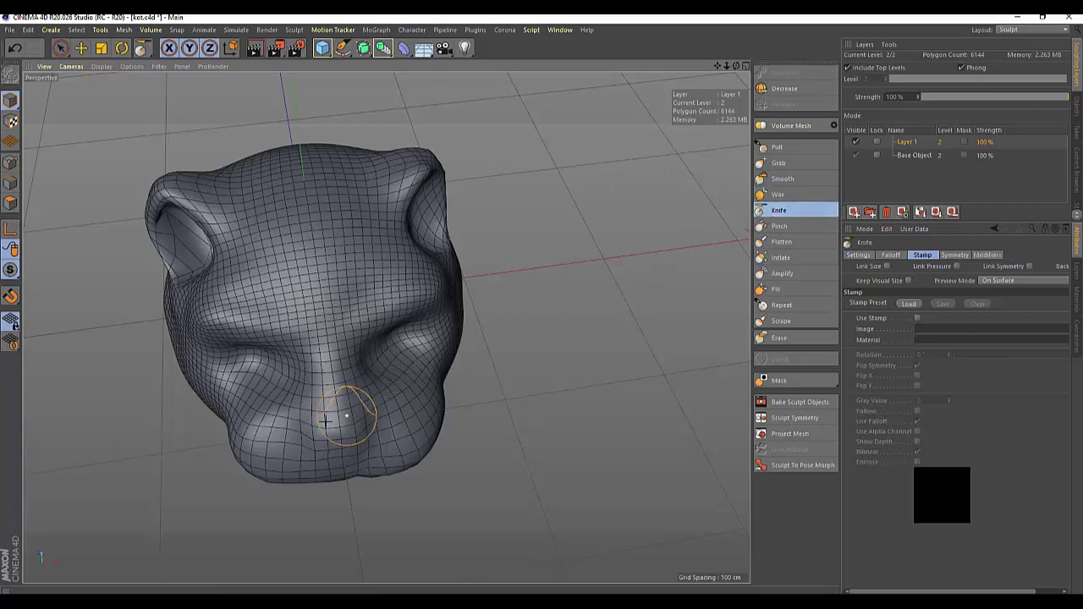
left_click_drag(298, 458, 366, 426)
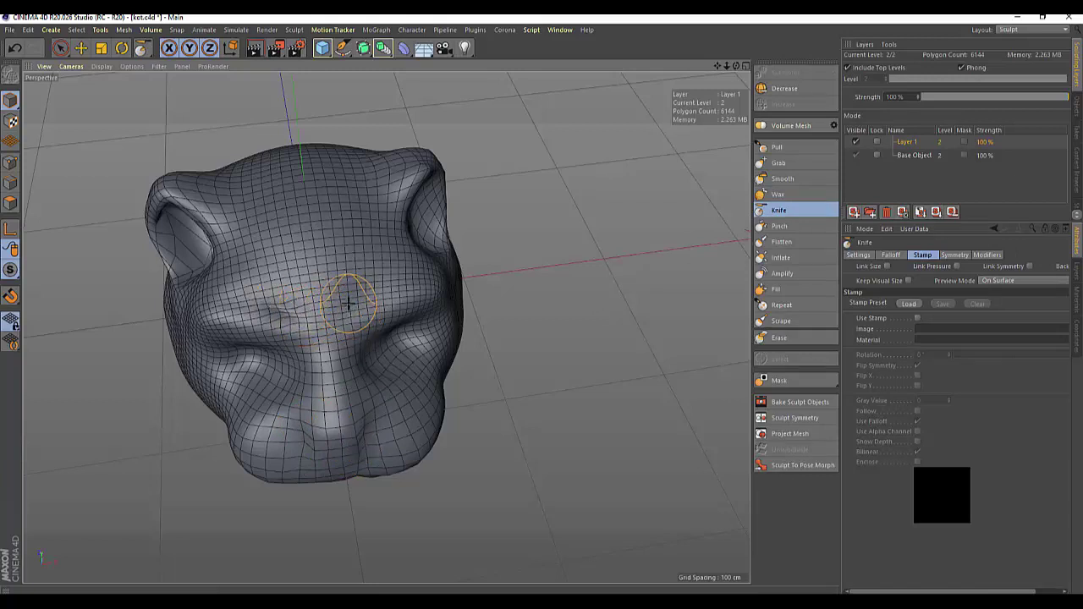
left_click(782, 178)
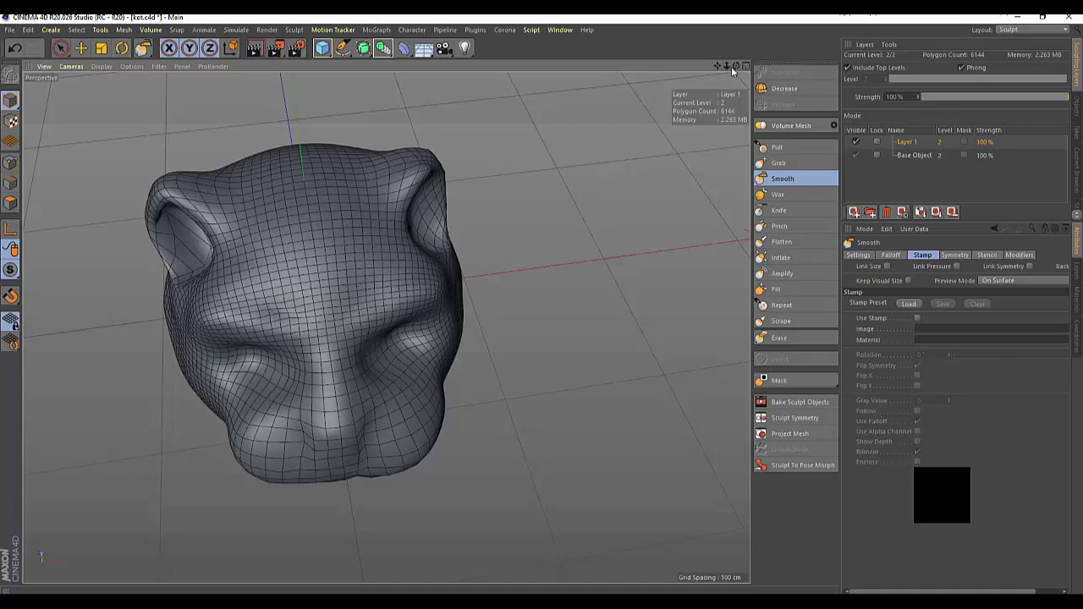
left_click_drag(732, 72, 386, 327)
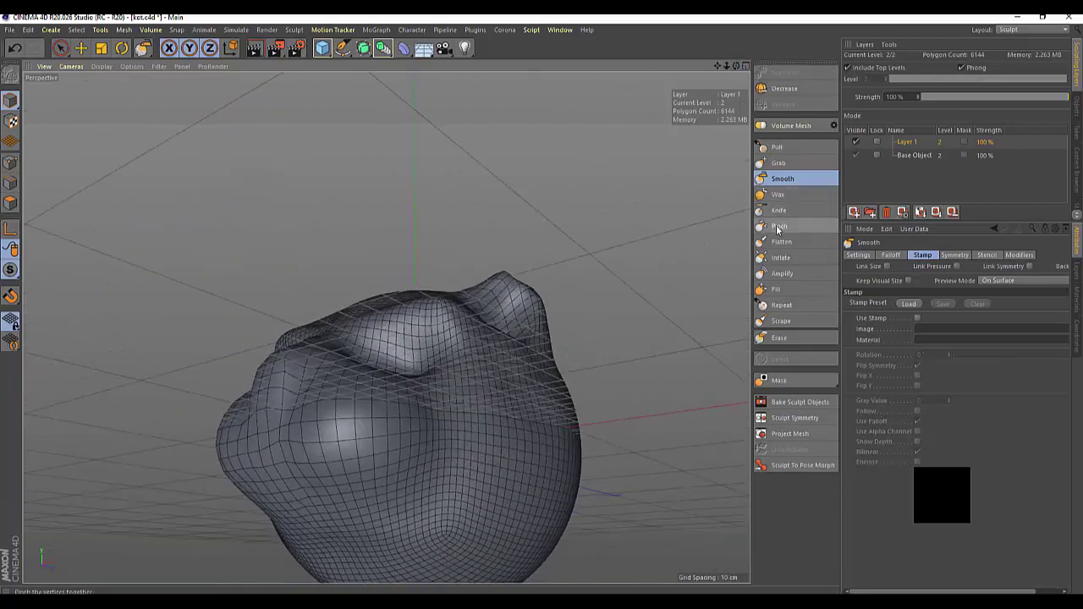
Inflate the lower-left side of the head with a short Inflate brush stroke
left_click(781, 258)
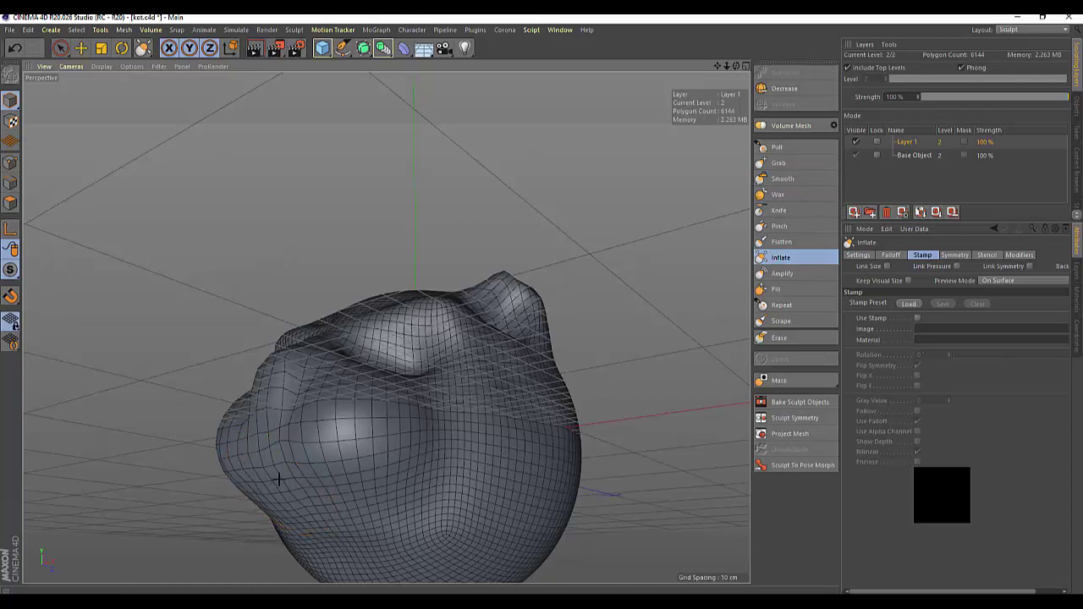
mouse_move(279, 482)
left_mouse_down()
mouse_move(250, 495)
mouse_move(268, 478)
left_mouse_up()
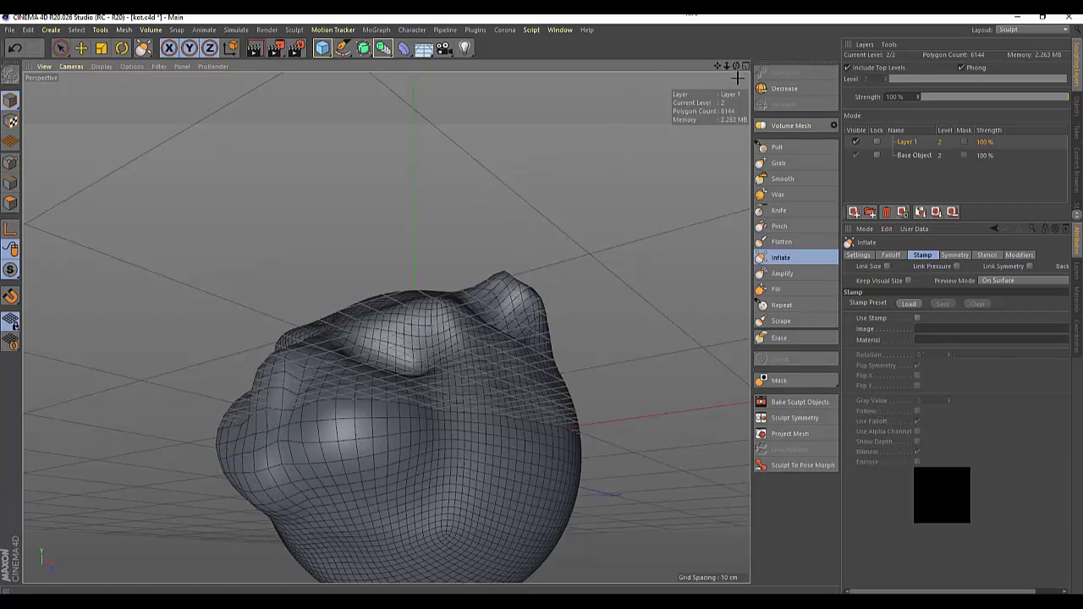
Pull the lower-left cheek contour into shape with the Grab brush
left_click_drag(735, 73, 385, 327)
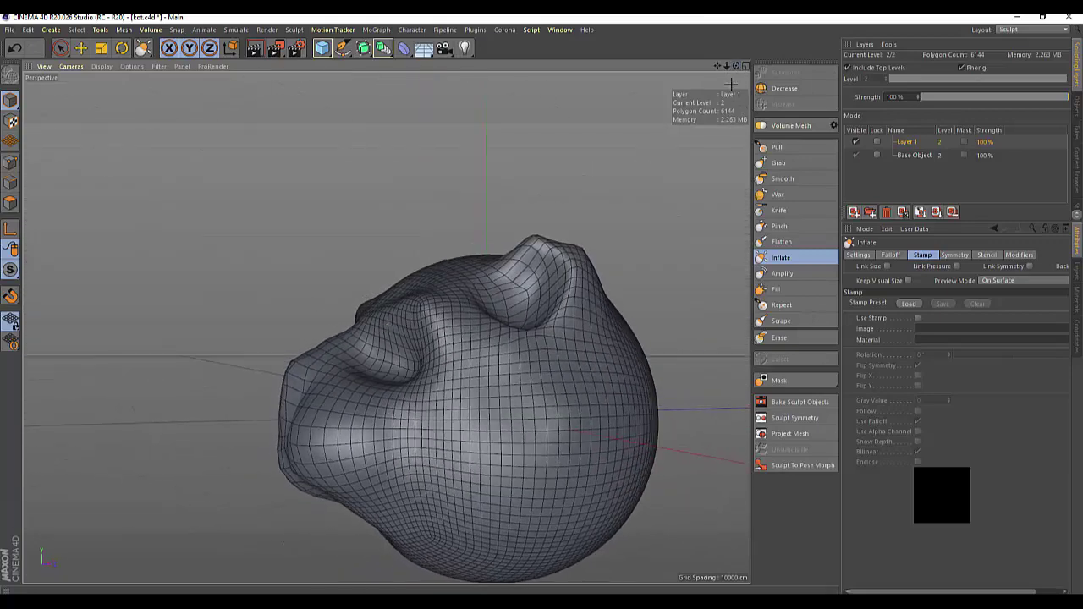
left_click(778, 162)
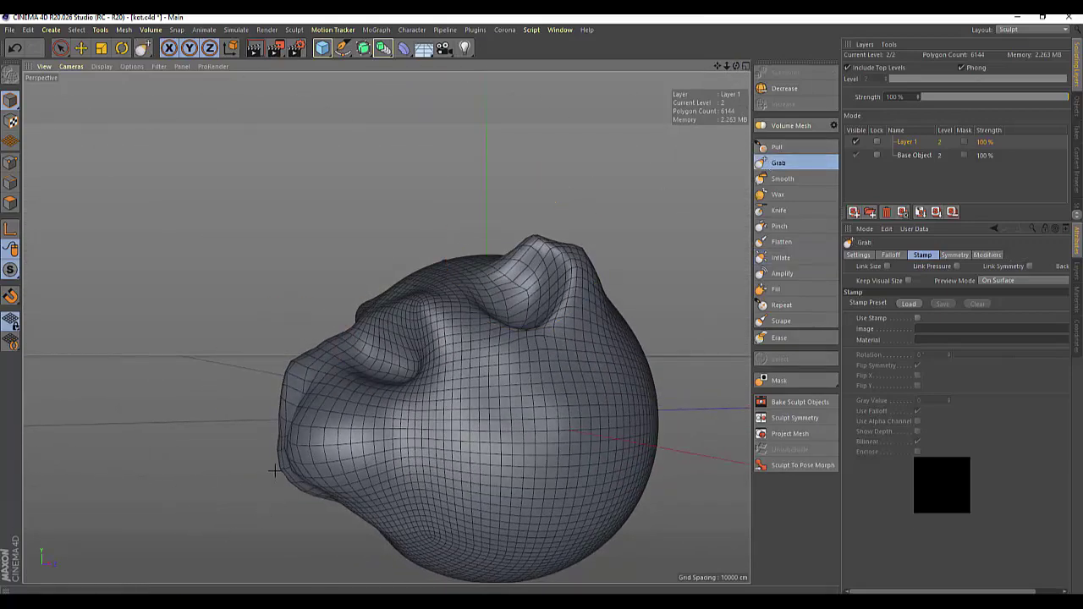
left_click_drag(274, 470, 295, 475)
mouse_move(285, 431)
left_mouse_down()
mouse_move(286, 486)
mouse_move(310, 489)
left_mouse_up()
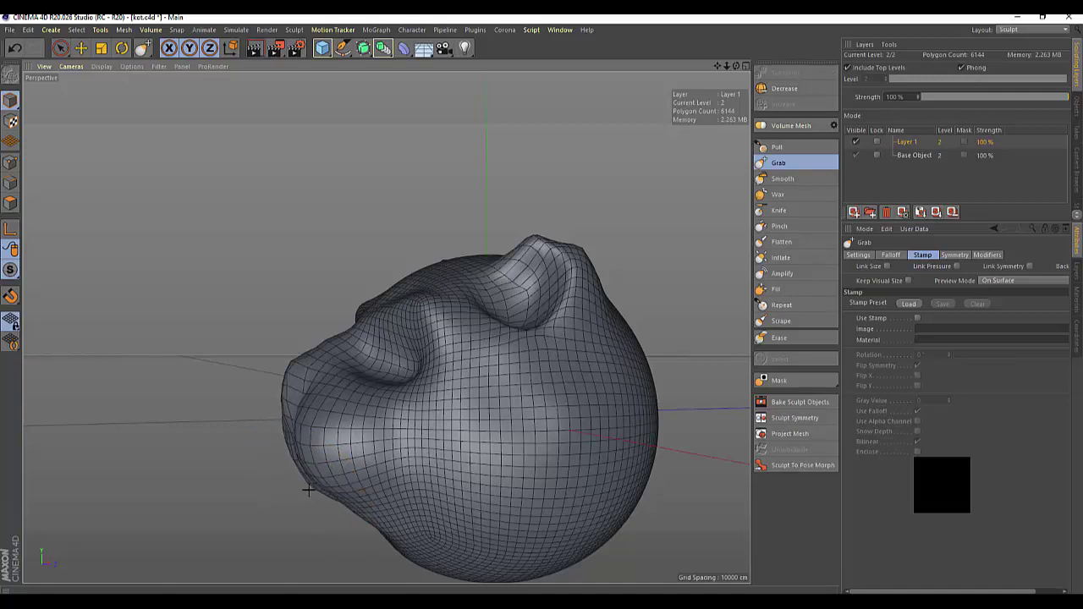
With a larger Grab radius and X symmetry, push the pointed head bottom up to round it
scroll(496, 461, "down", 3)
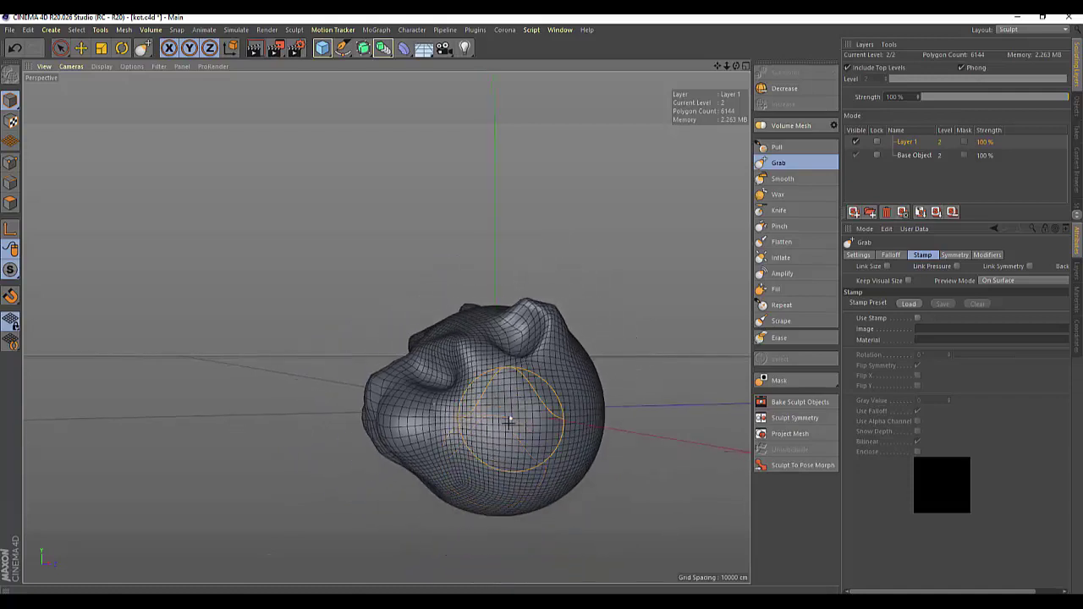
mouse_move(468, 513)
middle_mouse_down()
mouse_move(500, 503)
mouse_move(482, 501)
middle_mouse_up()
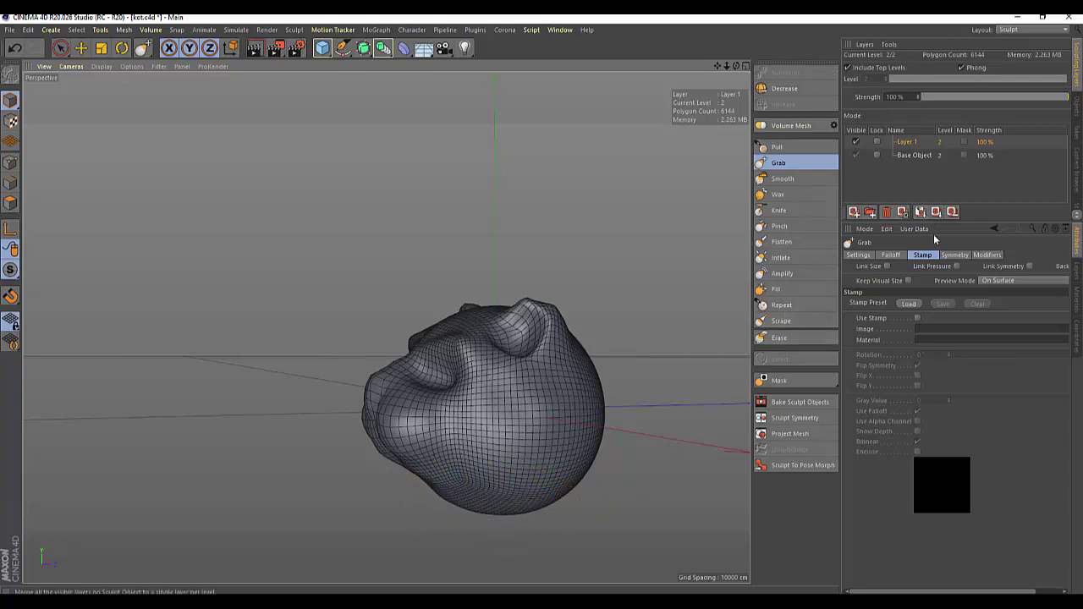
left_click(956, 255)
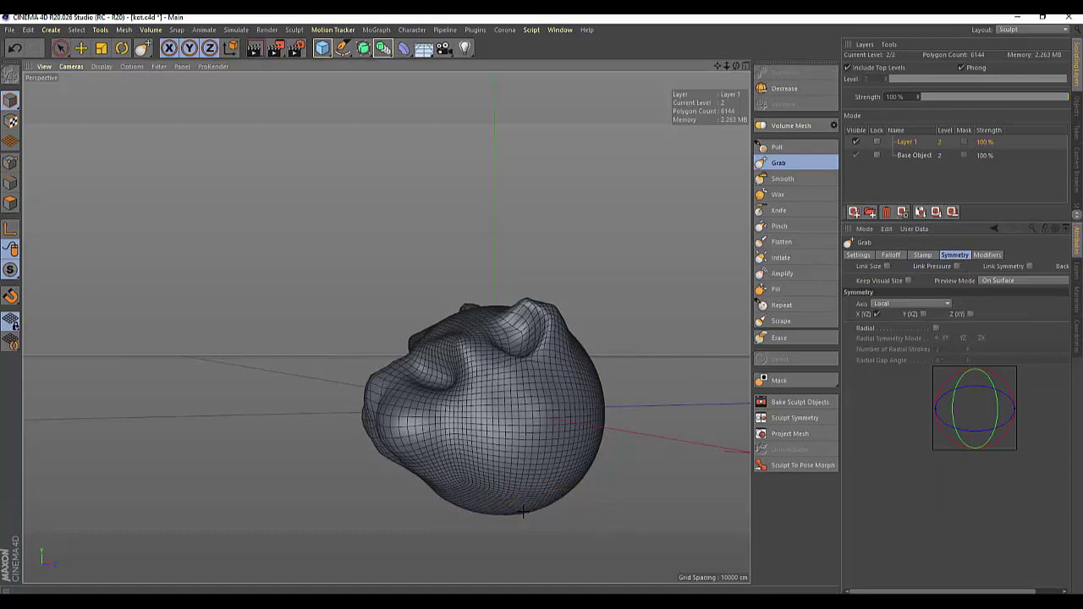
left_click_drag(522, 511, 476, 476)
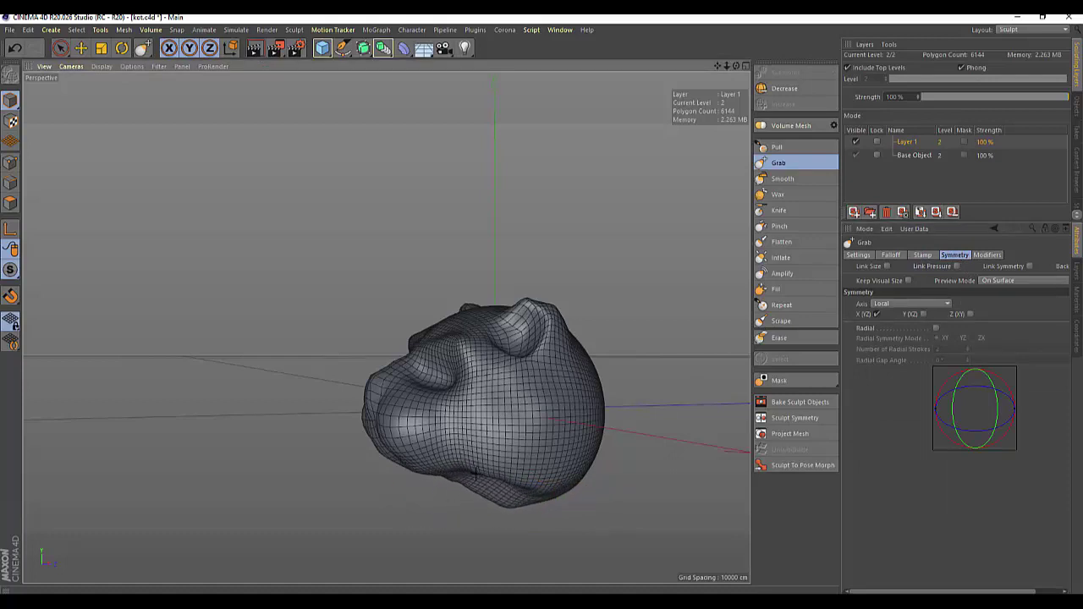
left_click_drag(467, 485, 472, 483)
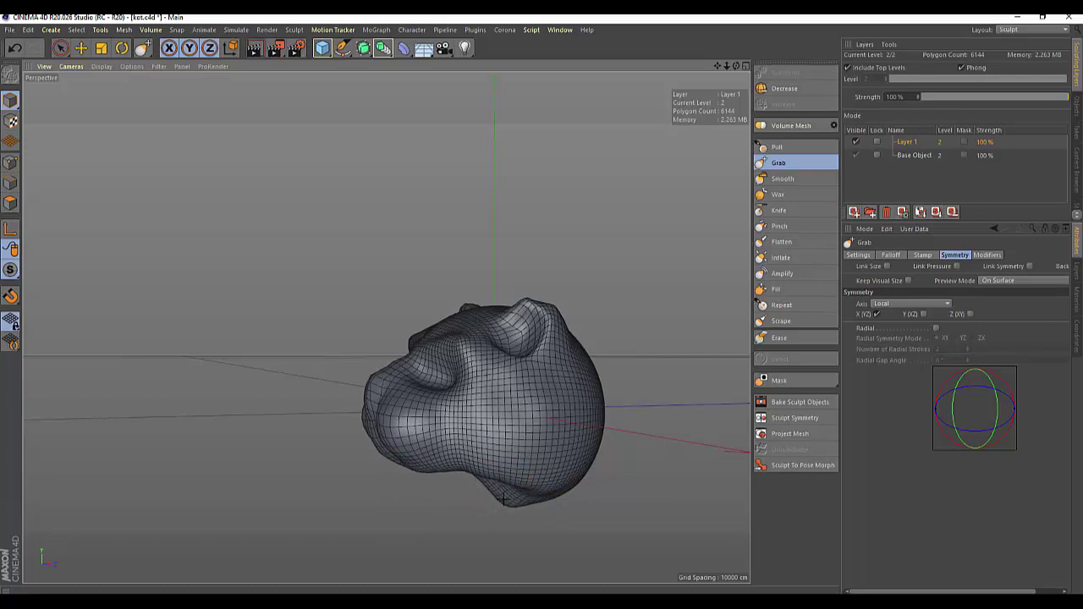
left_click_drag(503, 508, 511, 490)
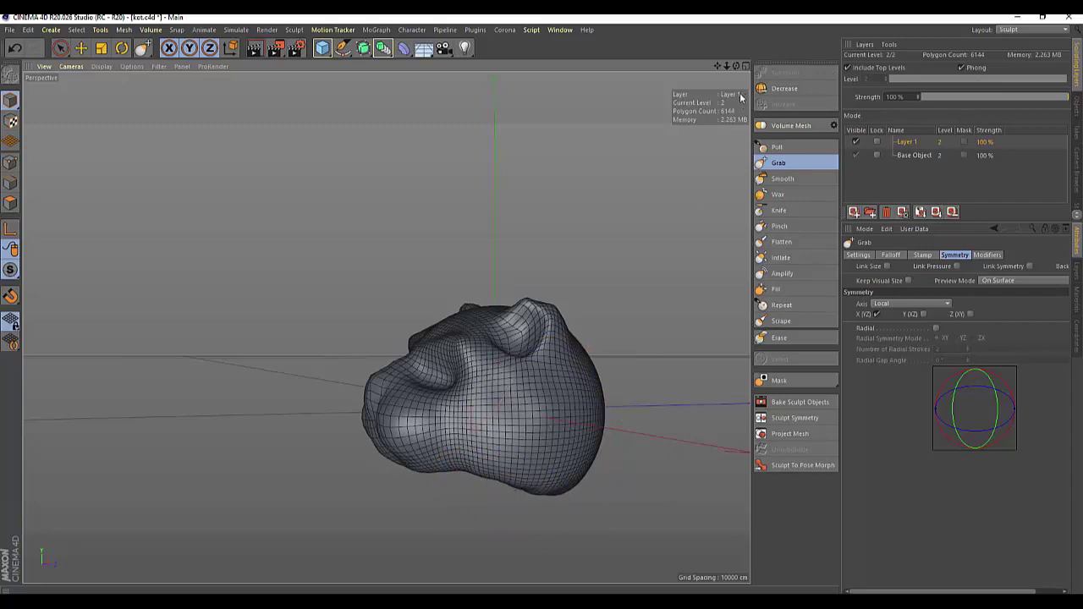
left_click_drag(737, 66, 391, 404)
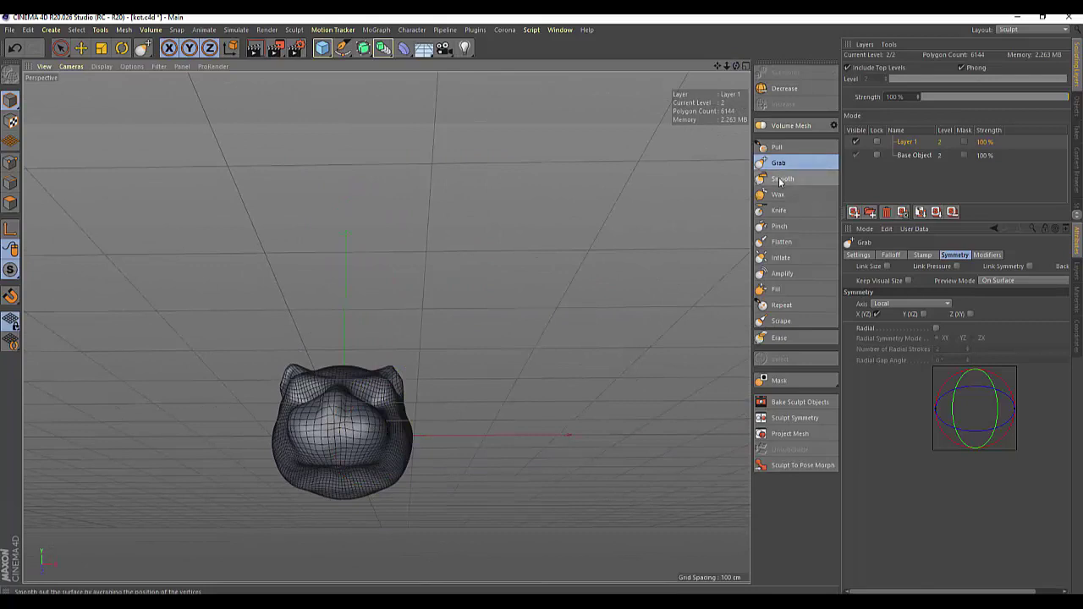
Inflate and soften the lower chin, then smooth and round off the left ear
left_click(780, 257)
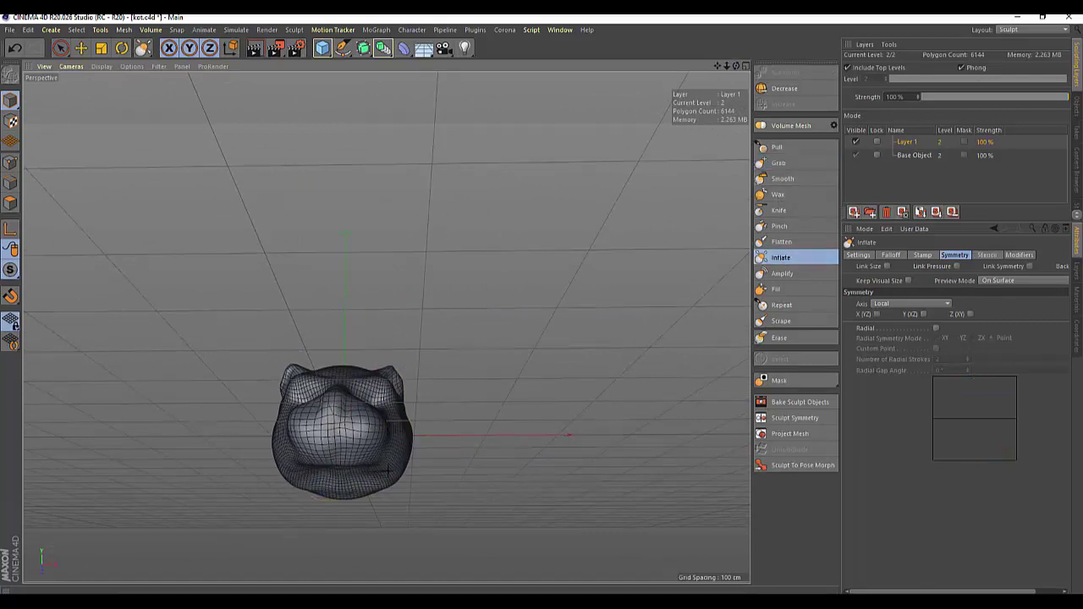
left_click_drag(387, 469, 330, 480)
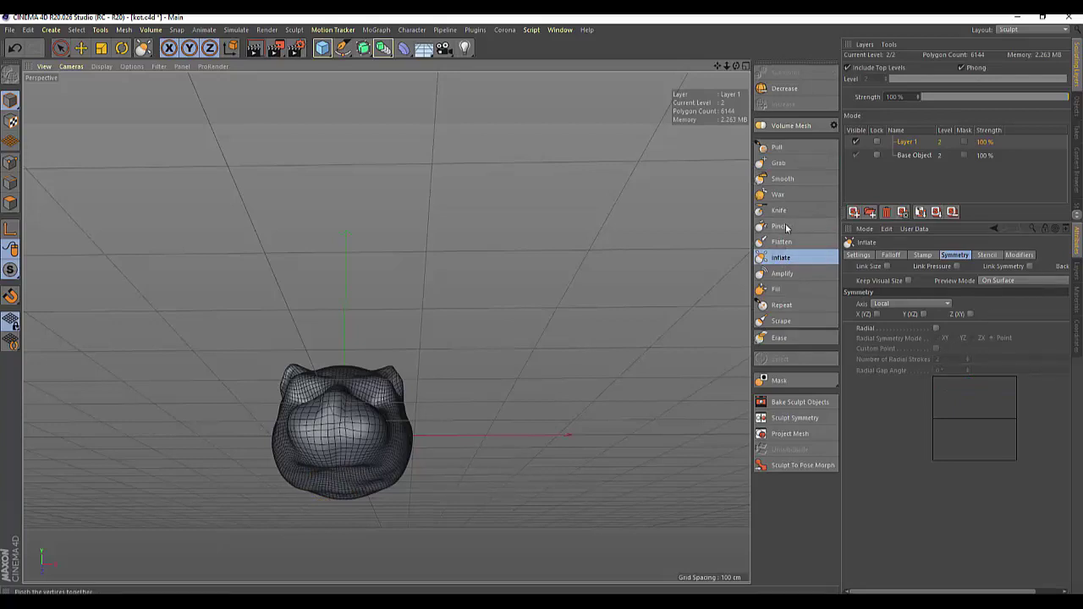
left_click(782, 179)
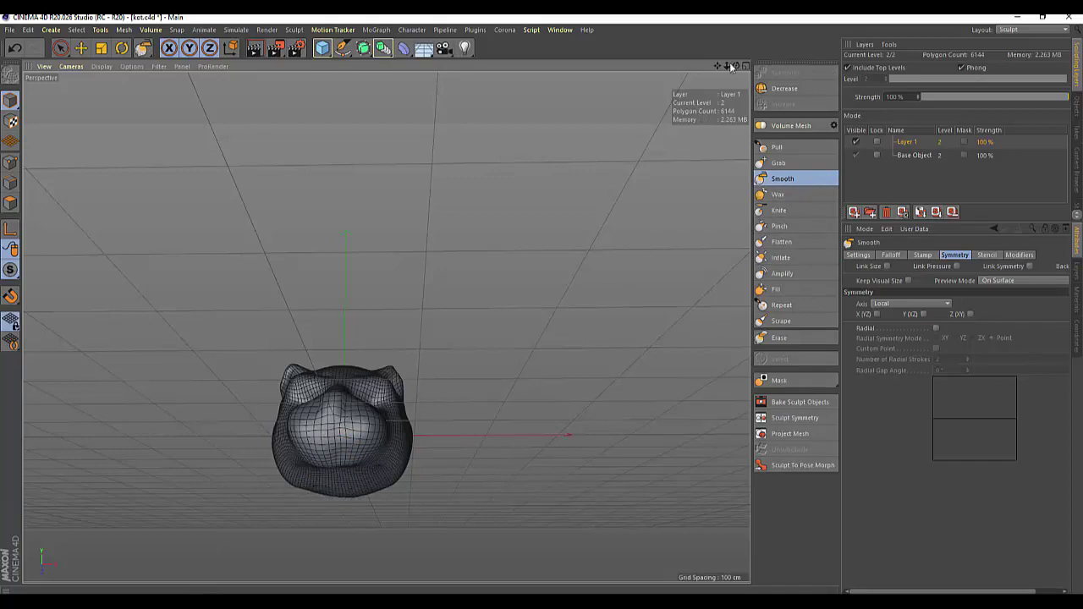
left_click_drag(739, 68, 736, 68)
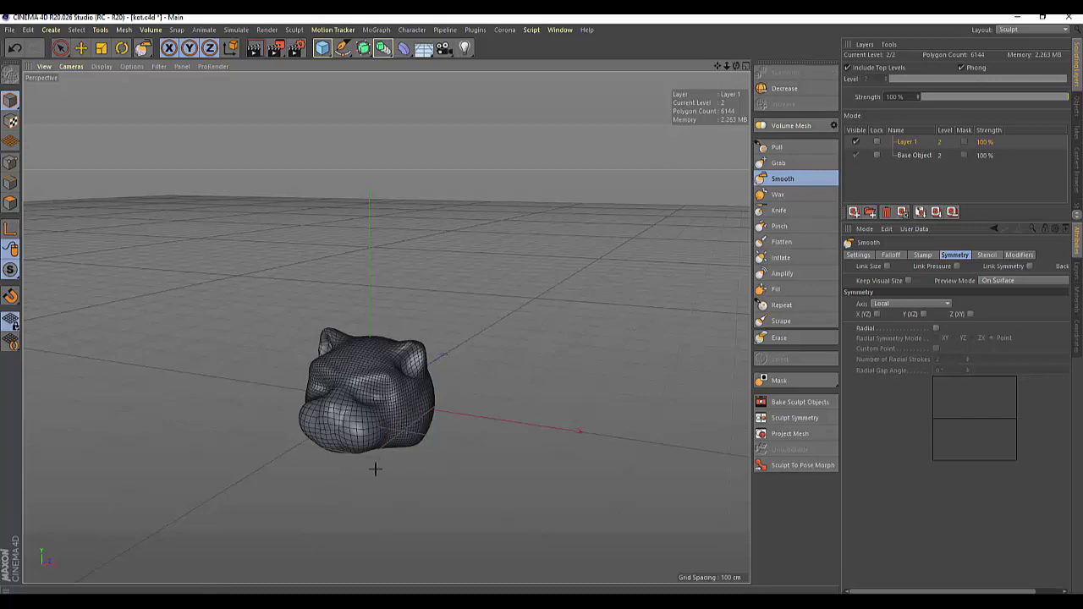
scroll(374, 468, "up", 3)
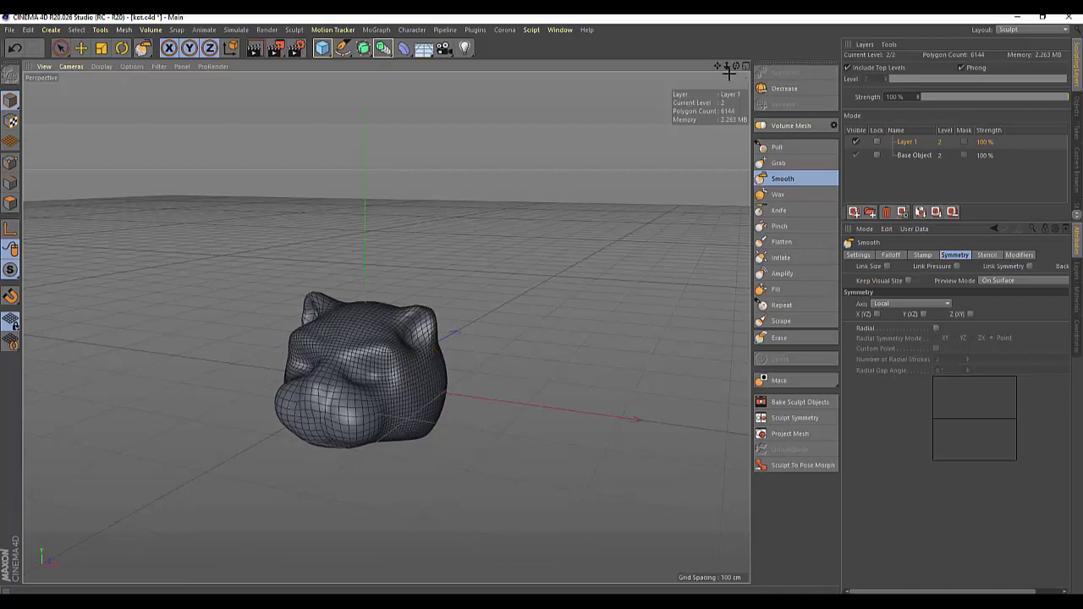
mouse_move(731, 68)
left_mouse_down()
mouse_move(385, 327)
mouse_move(498, 276)
left_mouse_up()
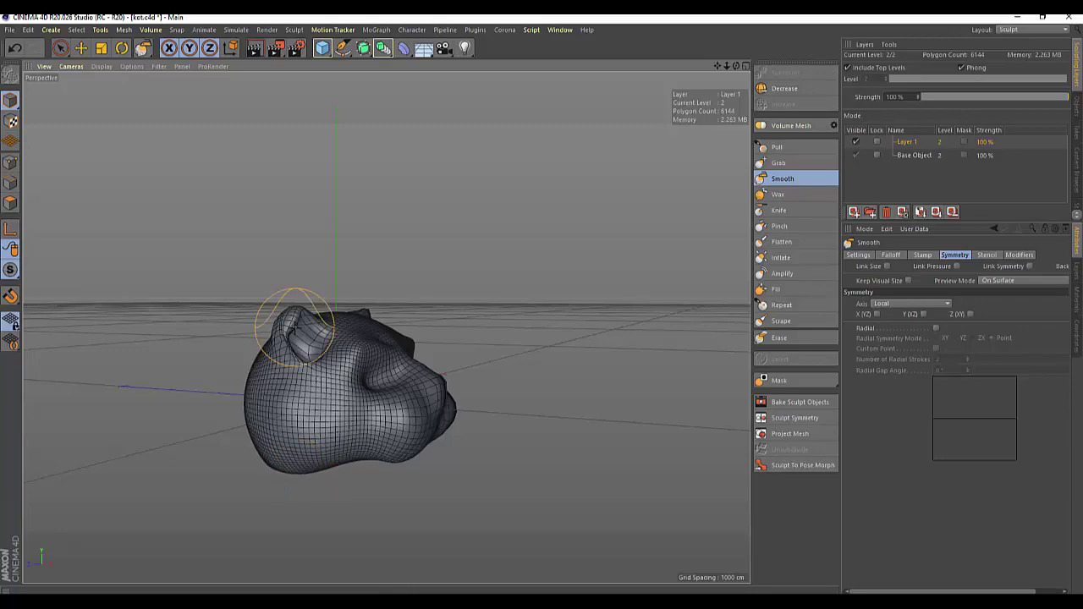
left_click_drag(290, 315, 295, 334)
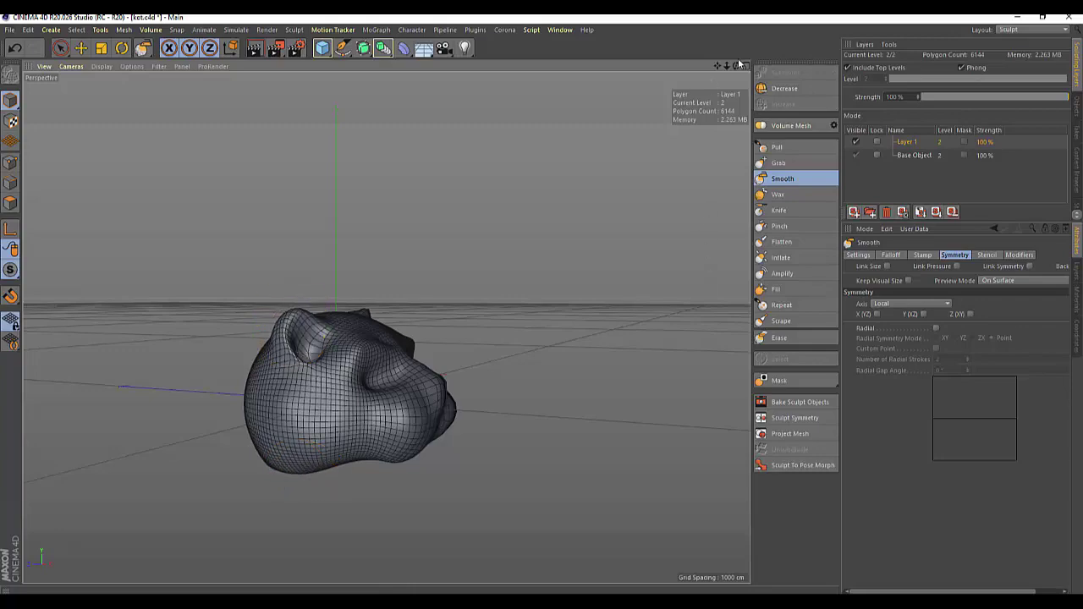
Sharpen both ears with a symmetric Pinch stroke
left_click_drag(739, 64, 498, 209)
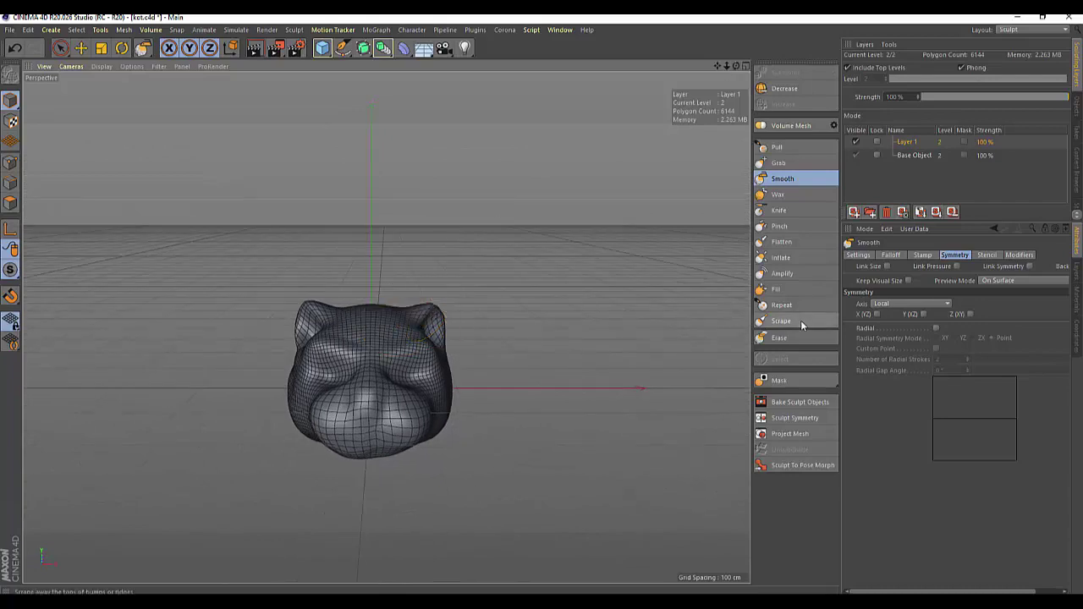
left_click(779, 227)
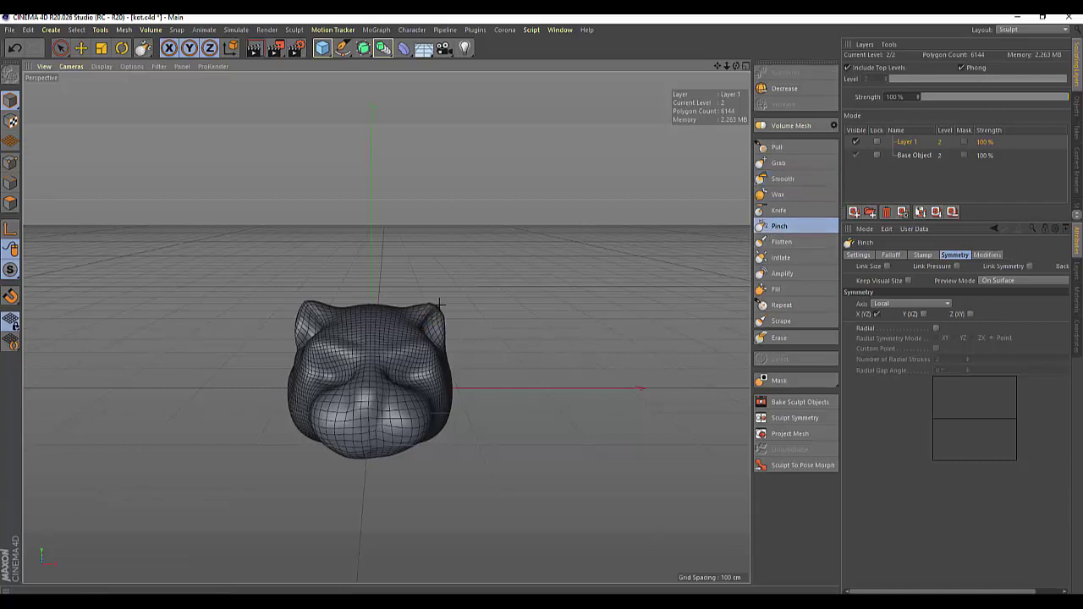
left_click_drag(432, 311, 486, 315)
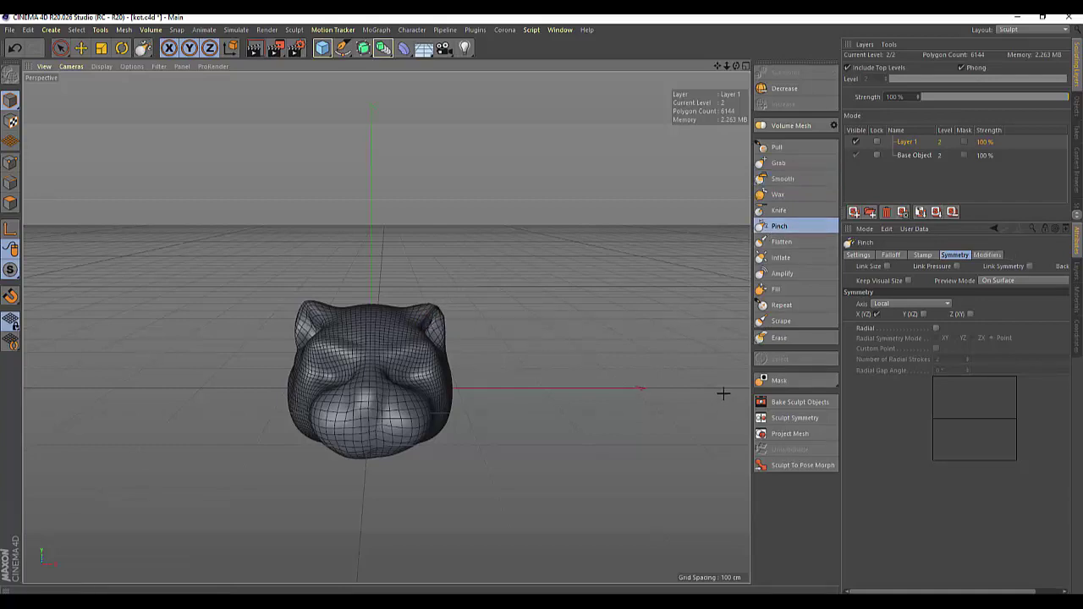
Add a Sphere primitive and scale it down to eye size
left_click(322, 47)
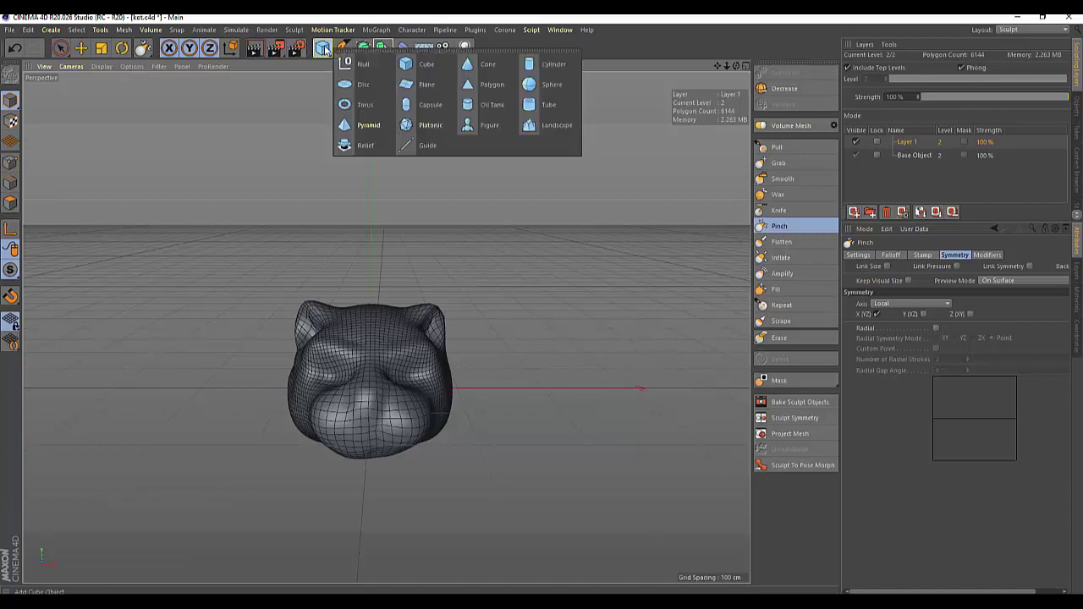
left_click(546, 85)
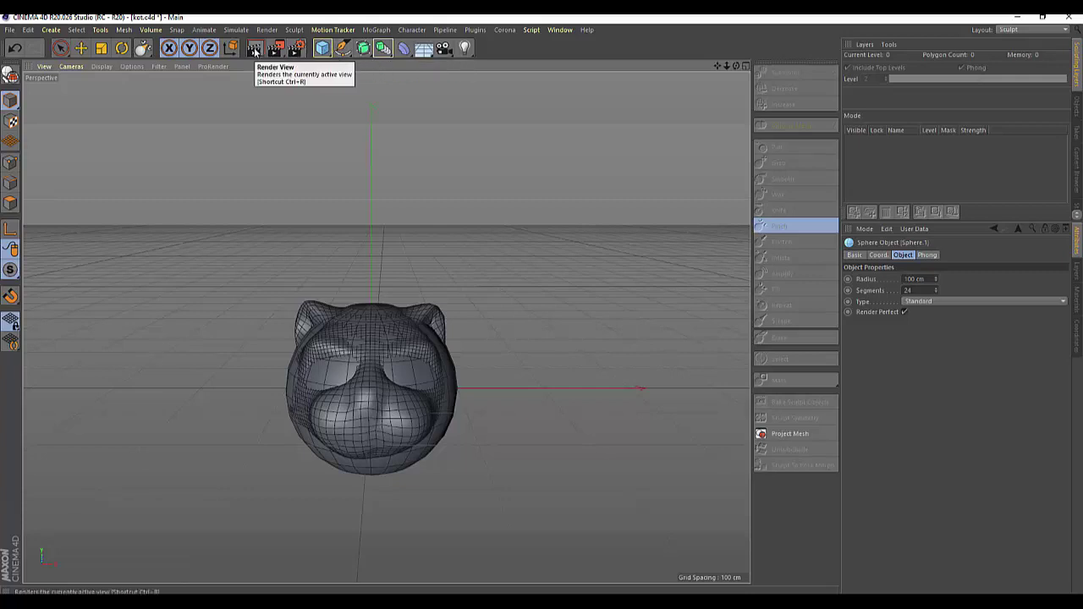
left_click(101, 49)
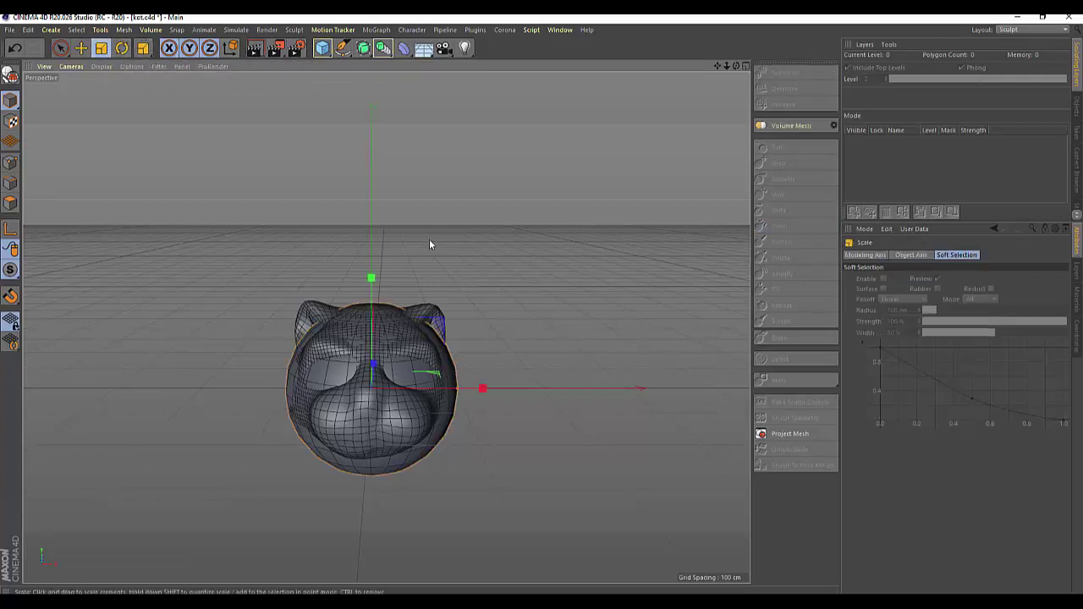
left_click_drag(430, 241, 423, 300)
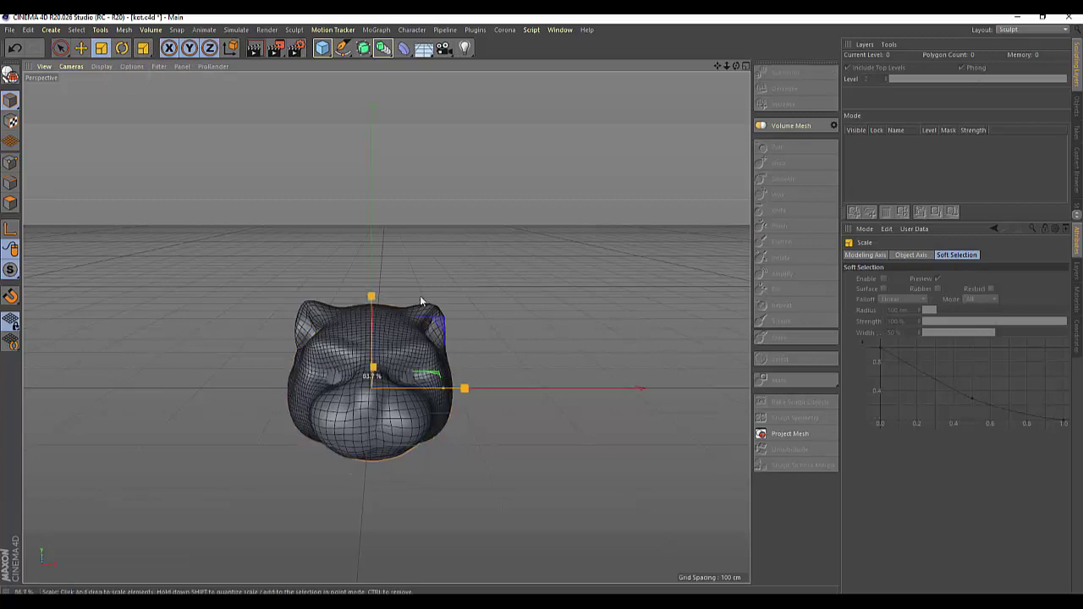
Move the sphere up, sideways along X, and down to eye height on the face
left_click(80, 48)
left_click_drag(366, 279, 361, 225)
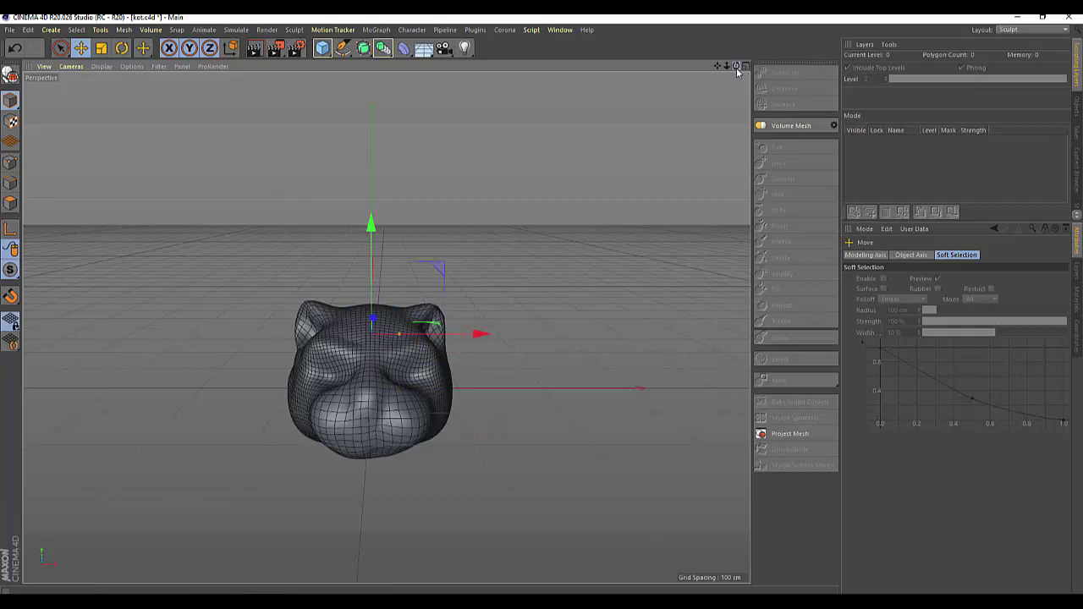
left_click_drag(736, 72, 736, 72)
left_click_drag(505, 290, 450, 309)
left_click_drag(736, 68, 736, 68)
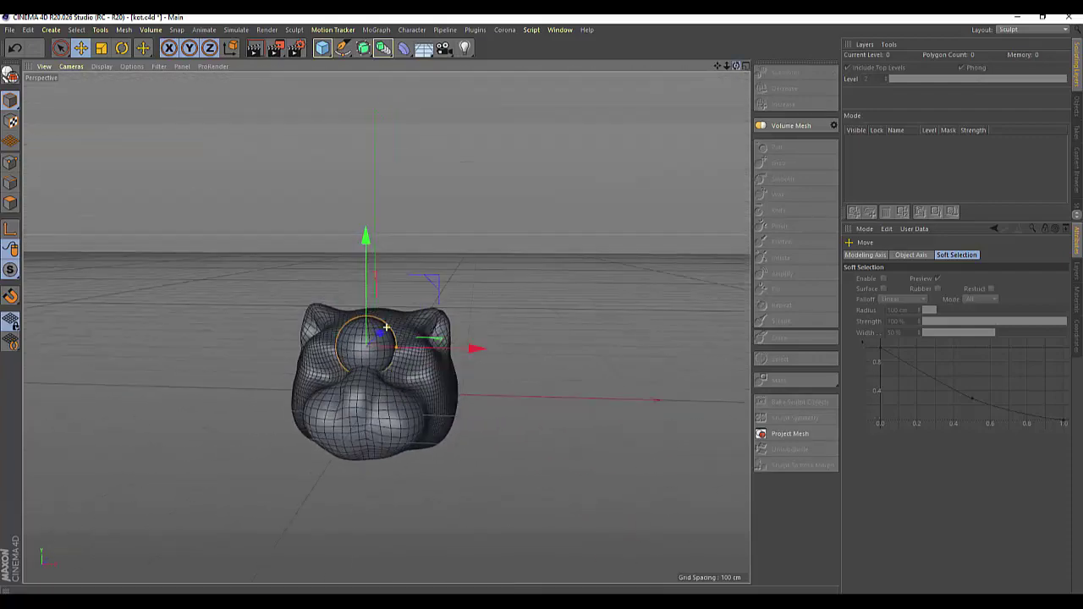
left_click_drag(366, 247, 369, 274)
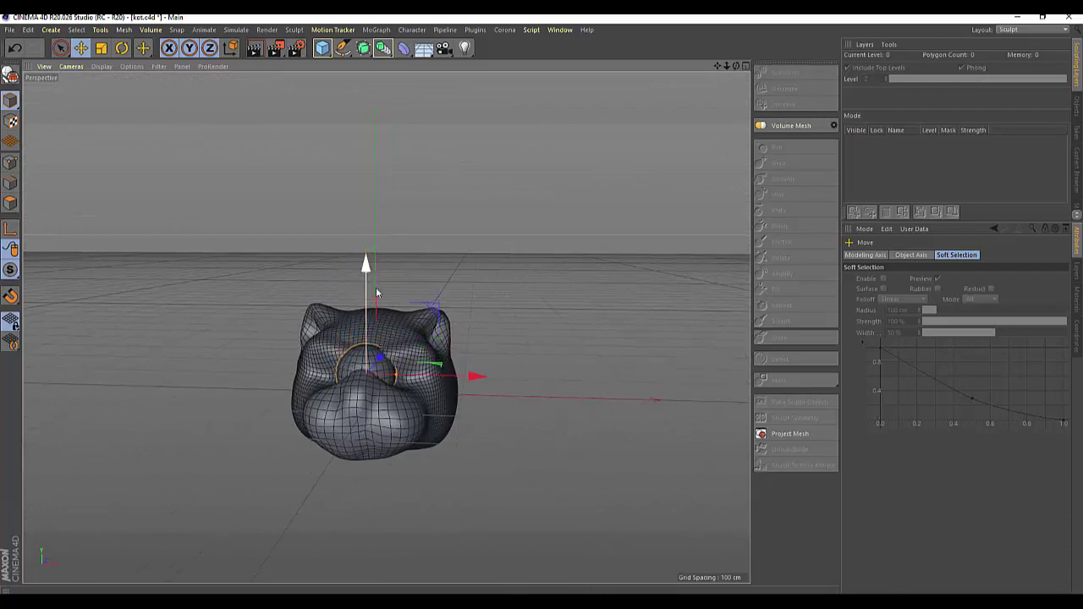
left_click_drag(471, 375, 512, 377)
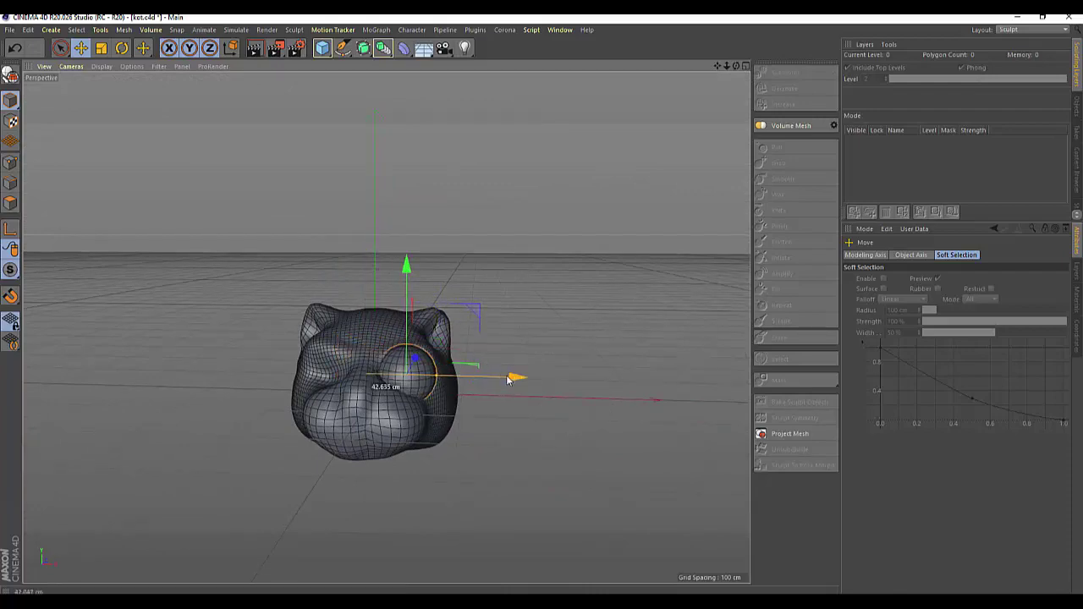
left_click_drag(735, 65, 386, 327)
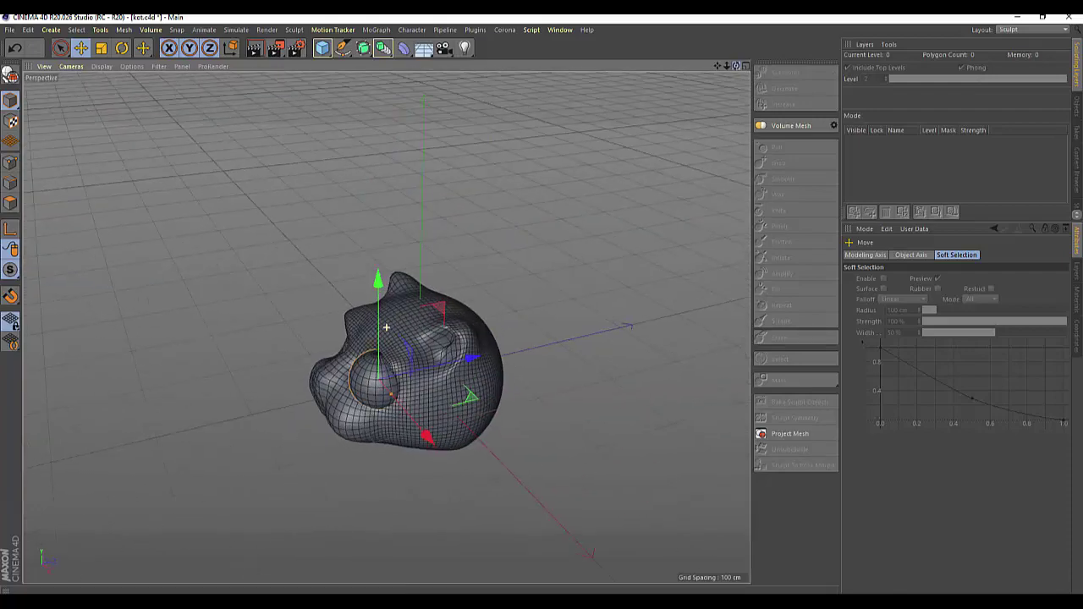
Shrink the eye sphere slightly more and nudge it along X to 7.711 cm
left_click(101, 48)
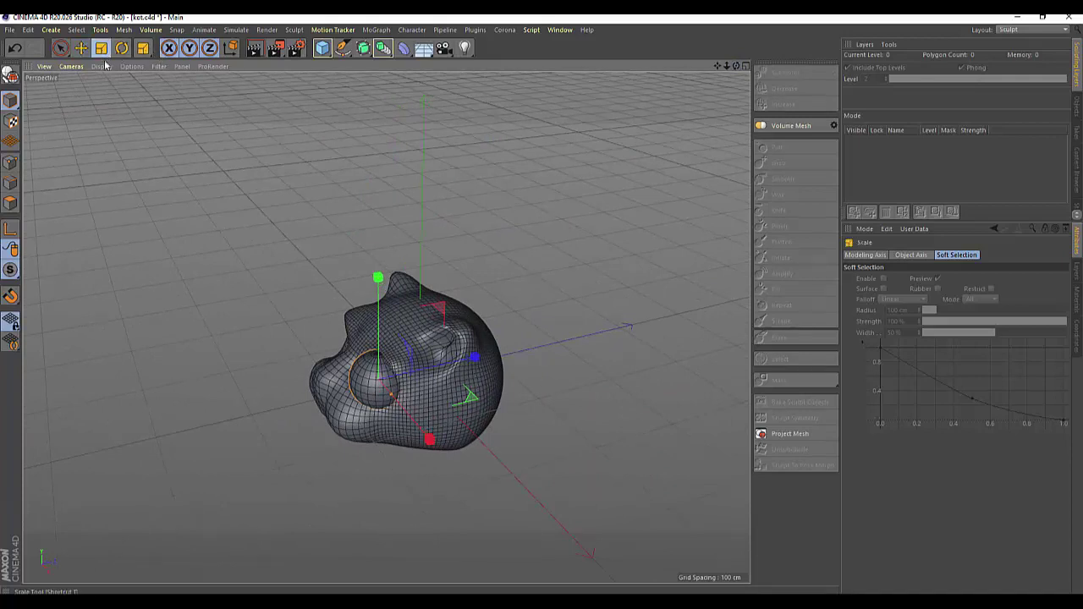
left_click_drag(474, 223, 398, 331)
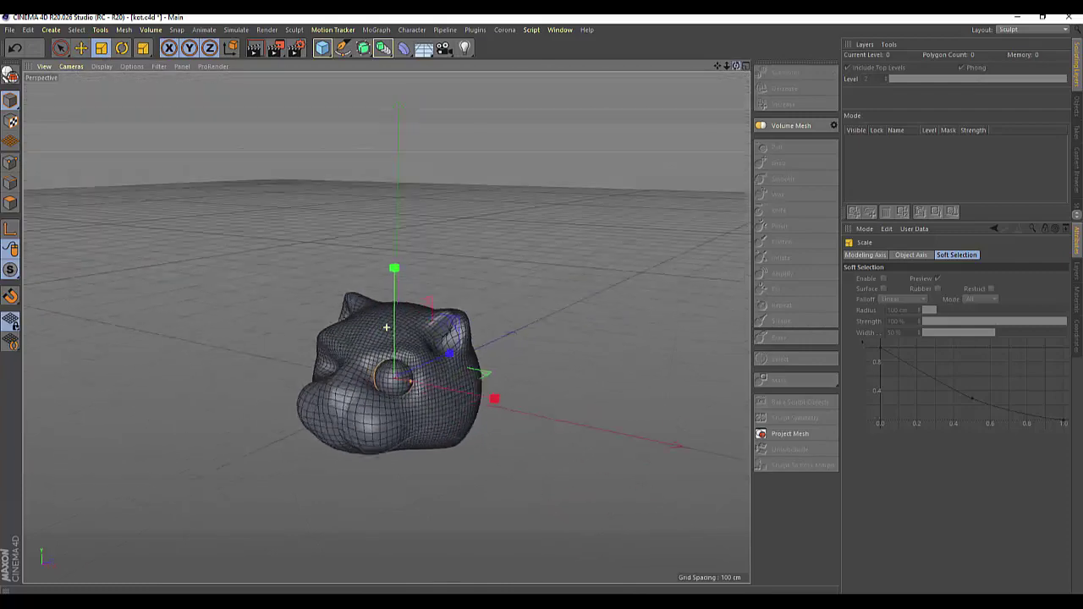
left_click_drag(735, 66, 386, 326)
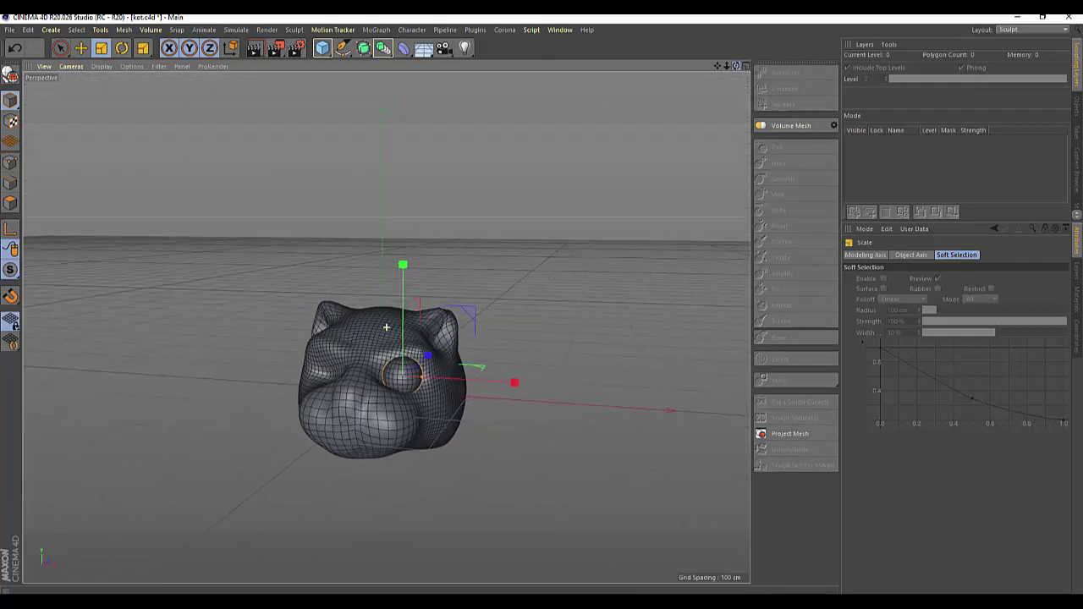
left_click(60, 48)
left_click_drag(491, 378, 501, 380)
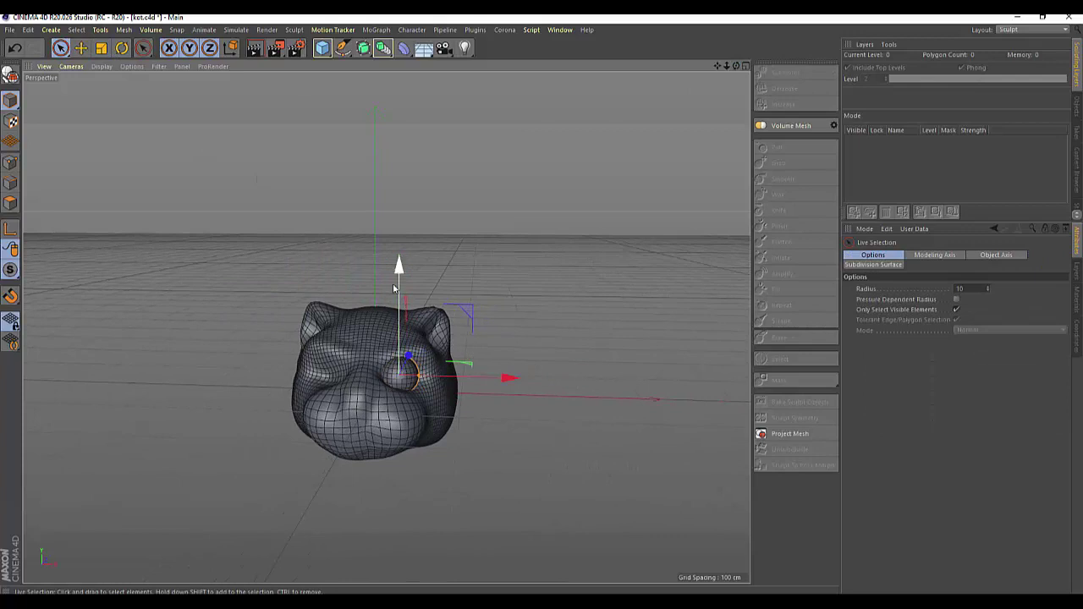
Rotate the eye sphere about 79.5° so its pole faces forward, and show the Objects manager
left_click(142, 48)
left_click_drag(394, 335, 401, 445)
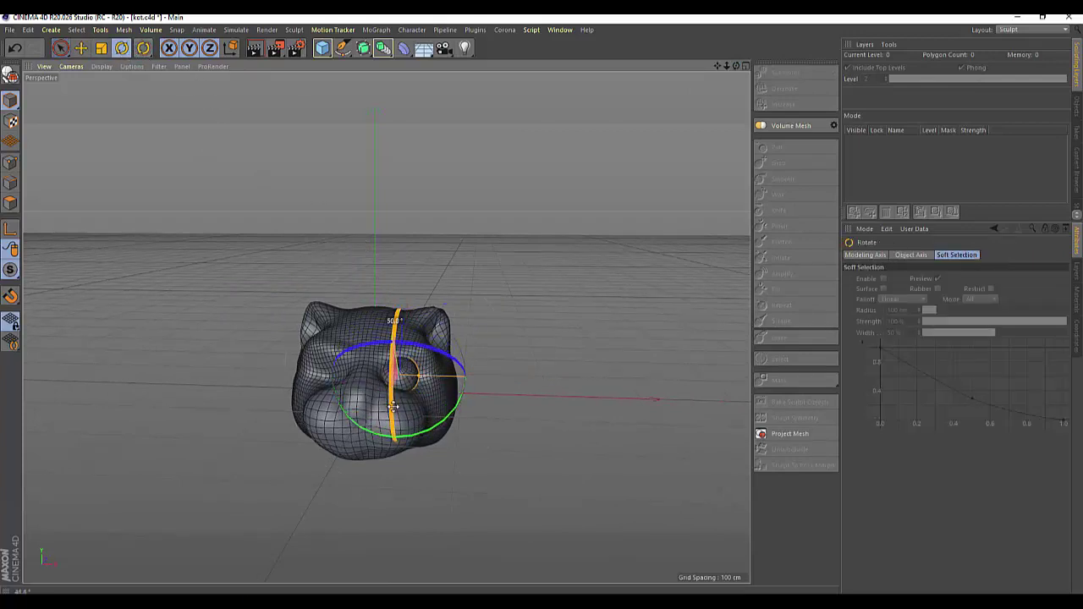
left_click(526, 408)
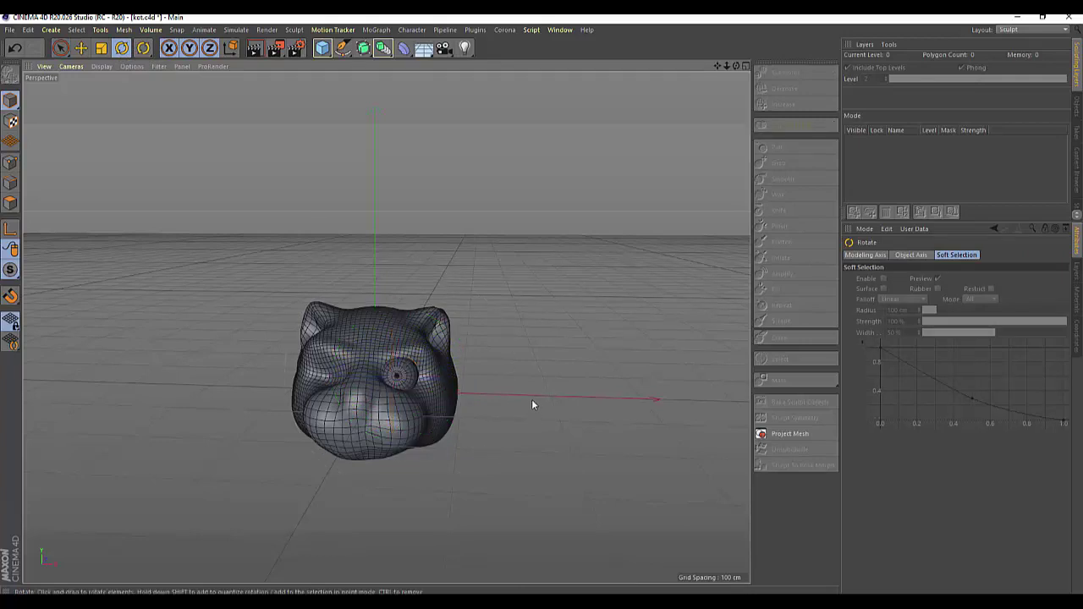
left_click(398, 374)
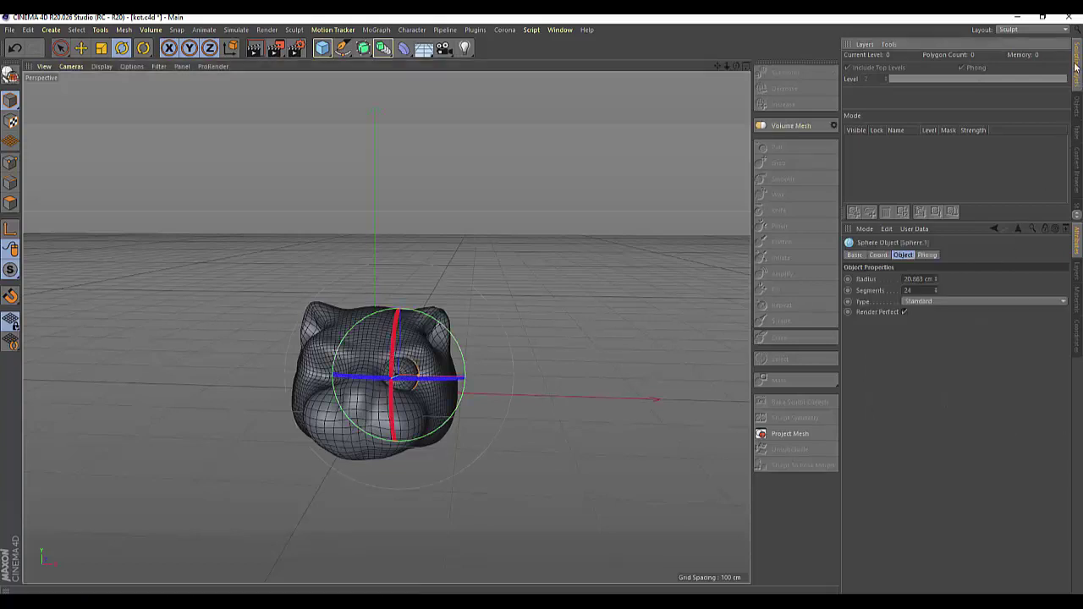
left_click(1077, 112)
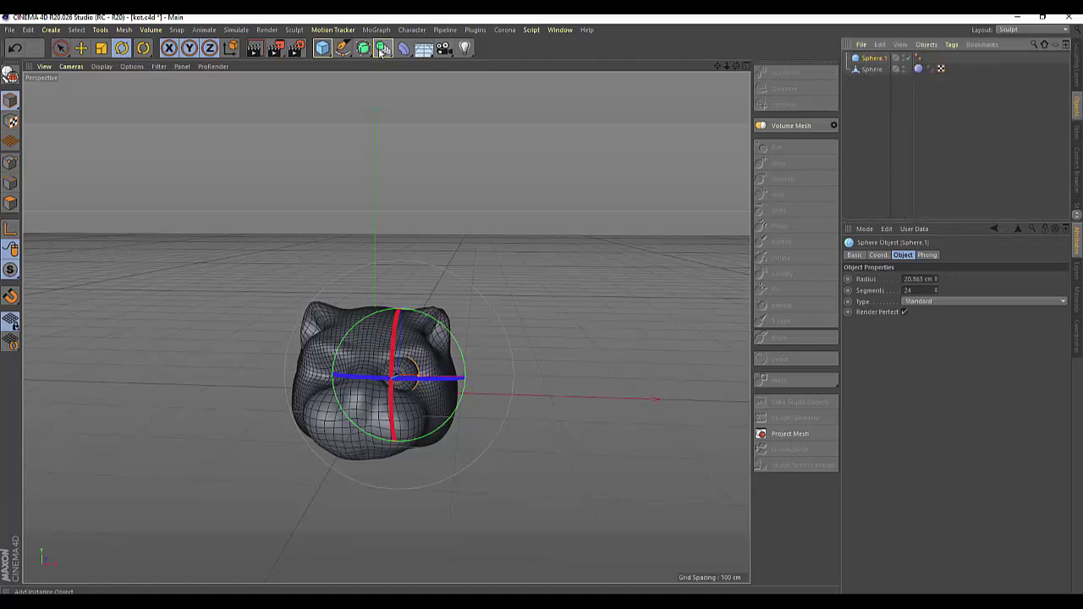
Add a Symmetry object and nest Sphere.1 under it to mirror the eye across ZY
left_click(383, 48)
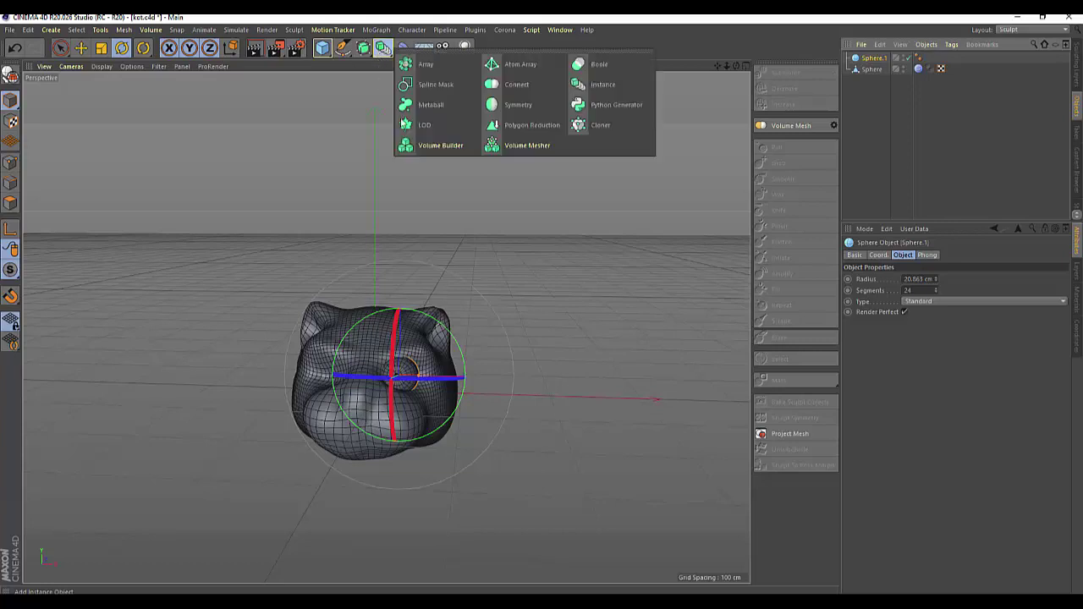
left_click(505, 107)
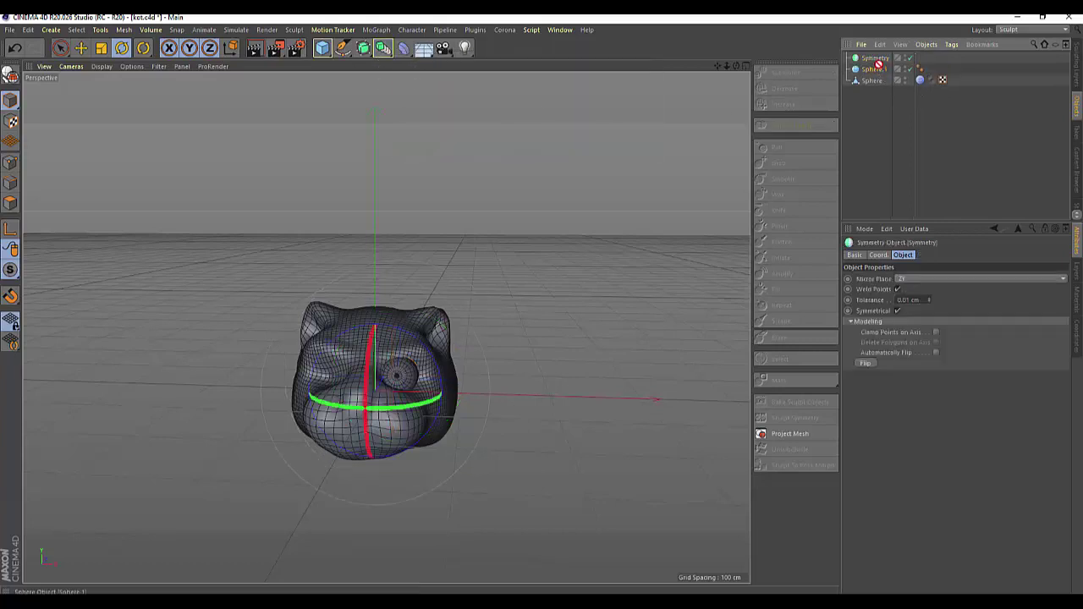
left_click_drag(878, 65, 880, 58)
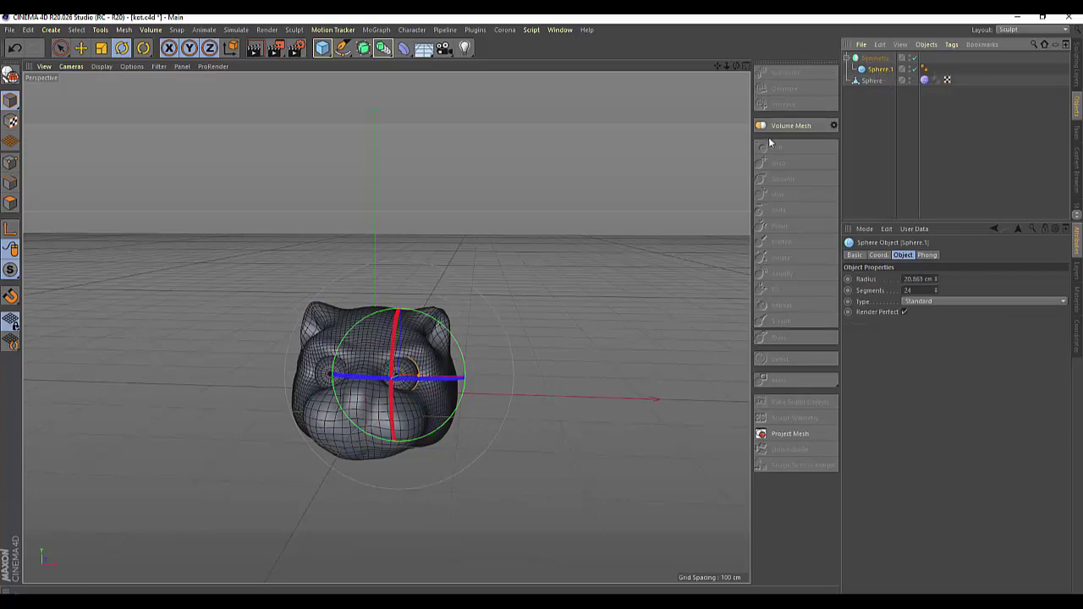
mouse_move(736, 68)
left_mouse_down()
mouse_move(702, 93)
mouse_move(701, 110)
left_mouse_up()
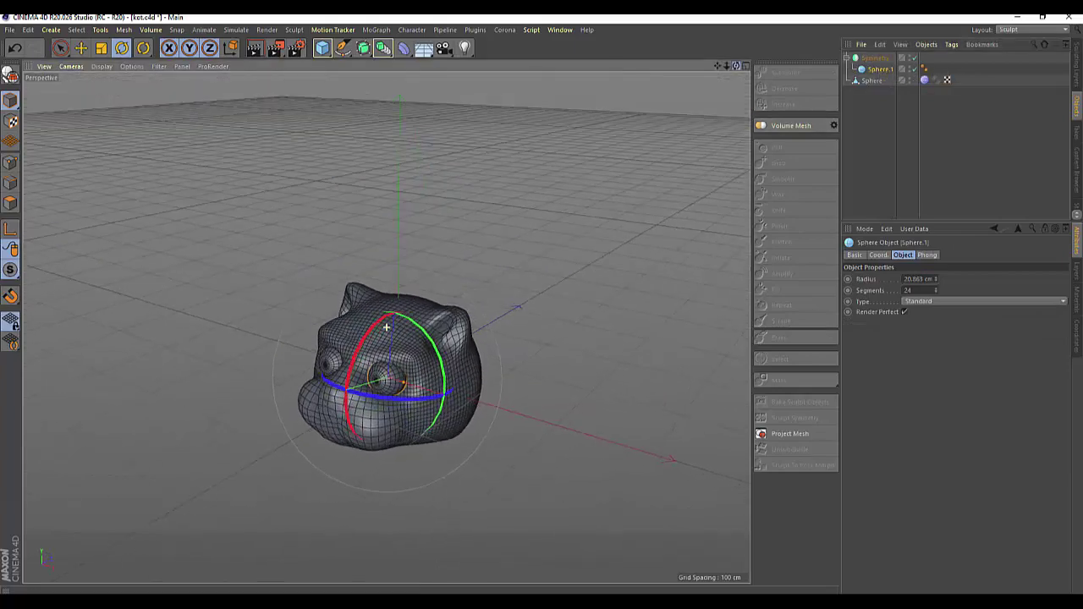
scroll(353, 431, "up", 2)
scroll(353, 431, "up", 2)
scroll(350, 427, "up", 2)
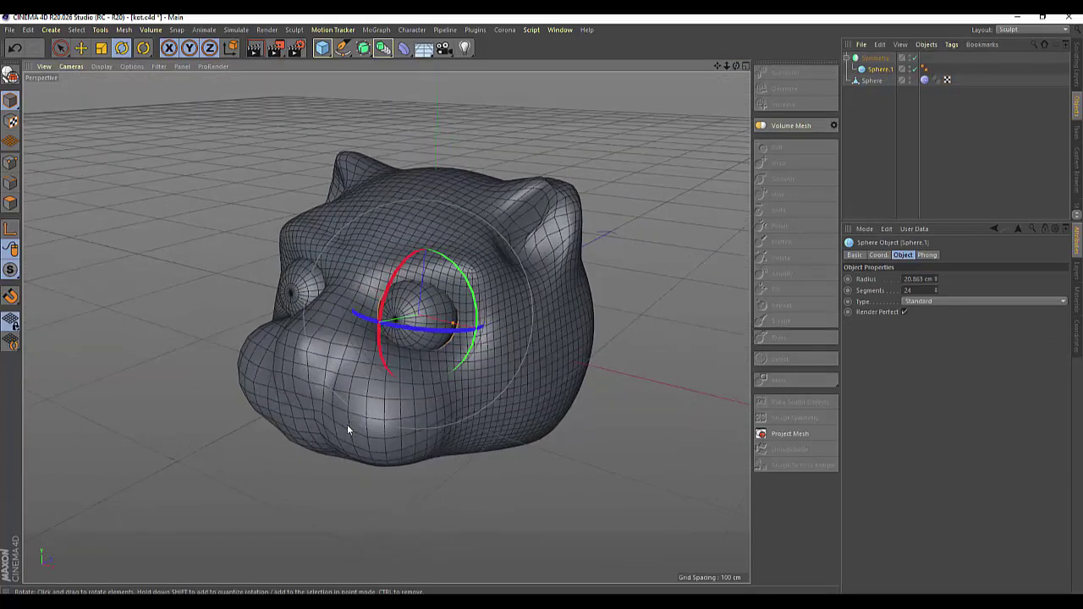
scroll(344, 423, "up", 2)
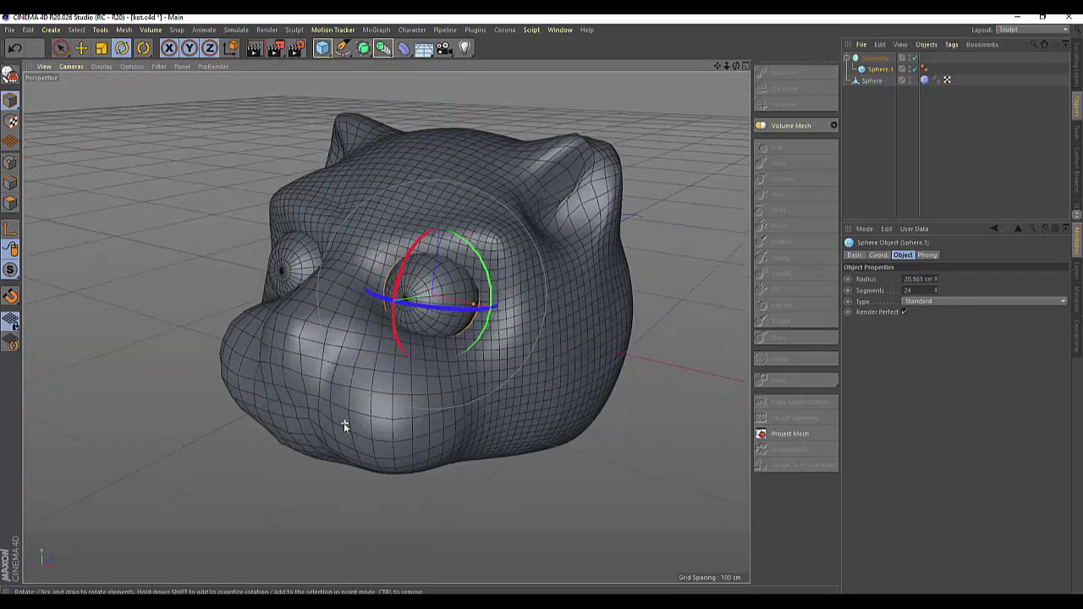
left_click(627, 489)
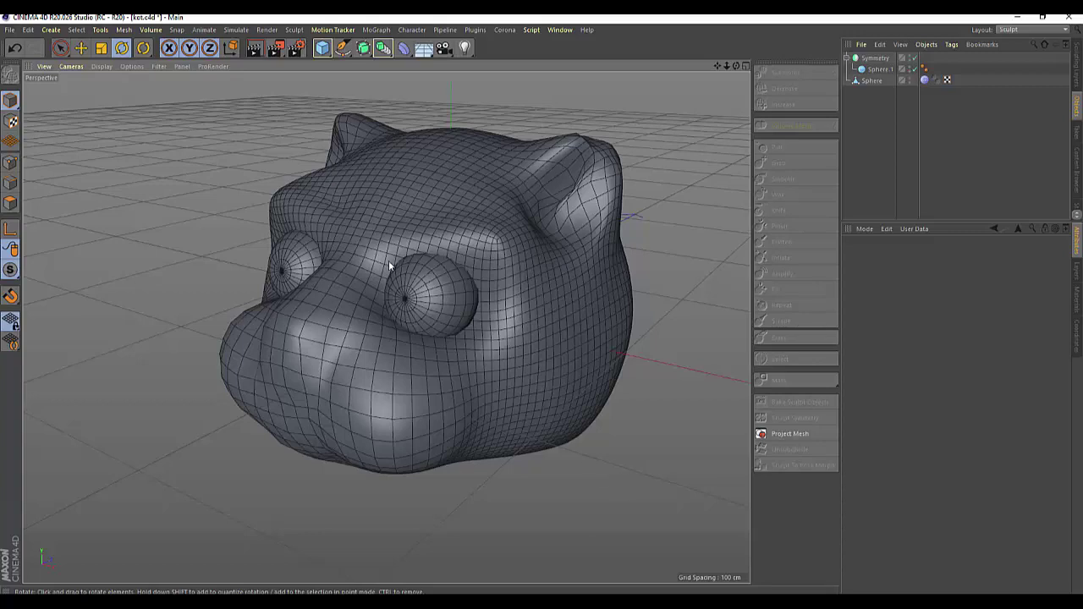
left_click(425, 306)
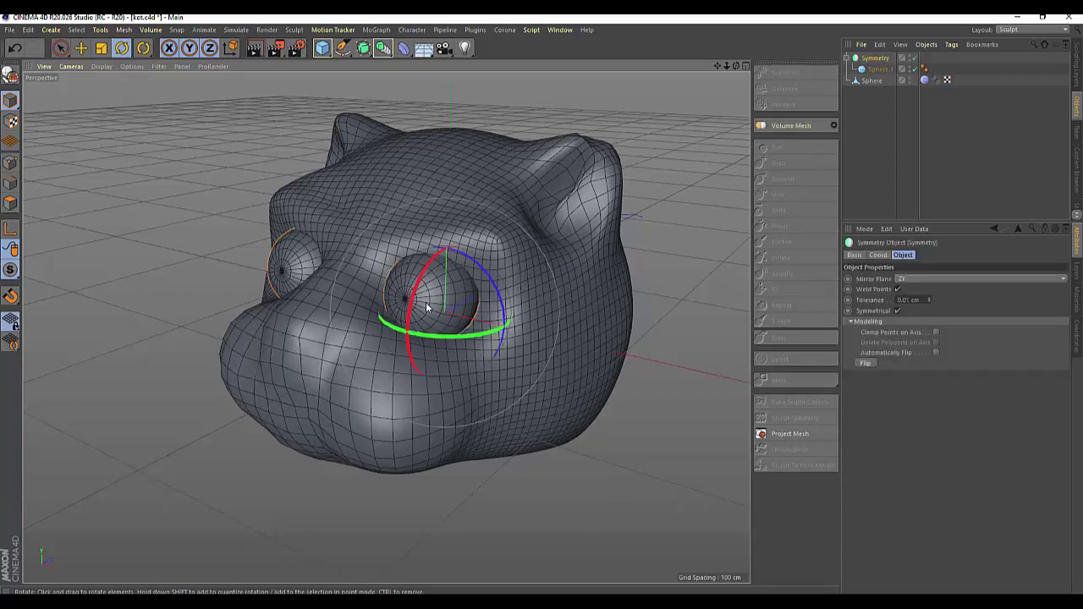